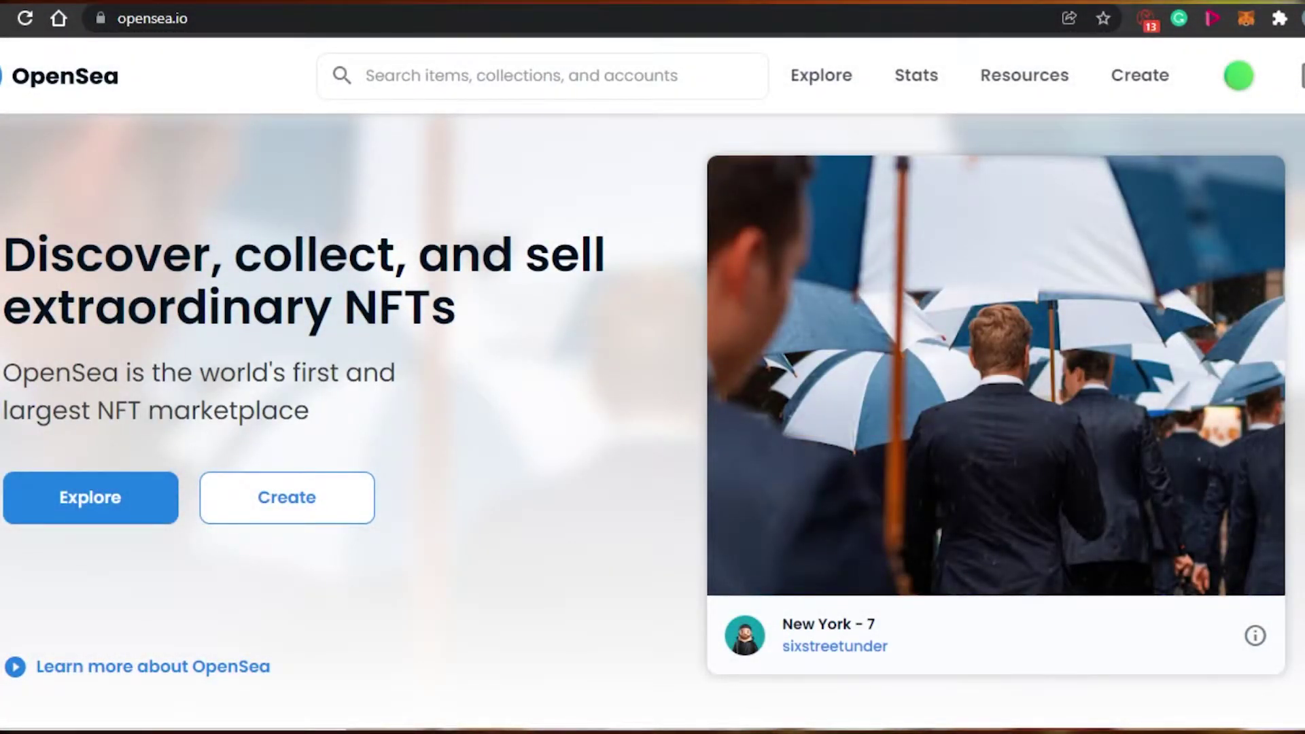
Step: Browse up and down the OpenSea marketplace homepage
scroll(652, 421, down, 15)
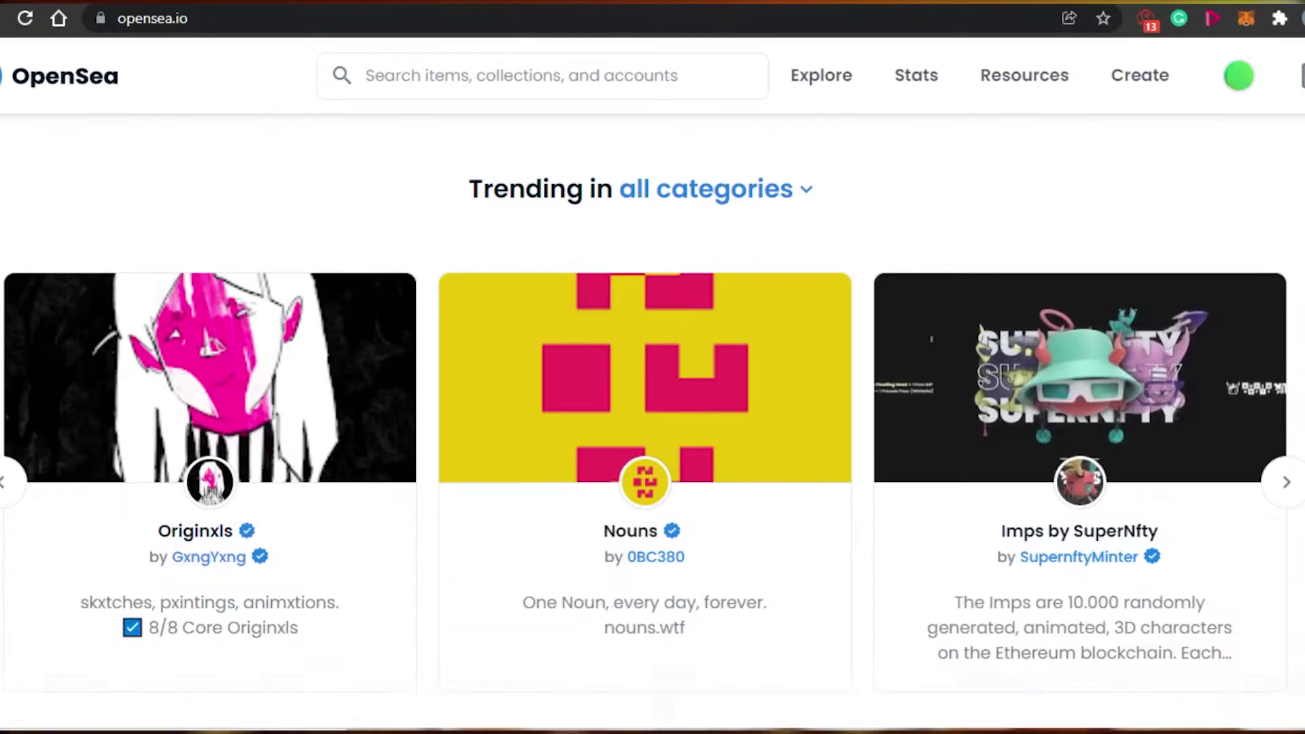
scroll(652, 421, down, 20)
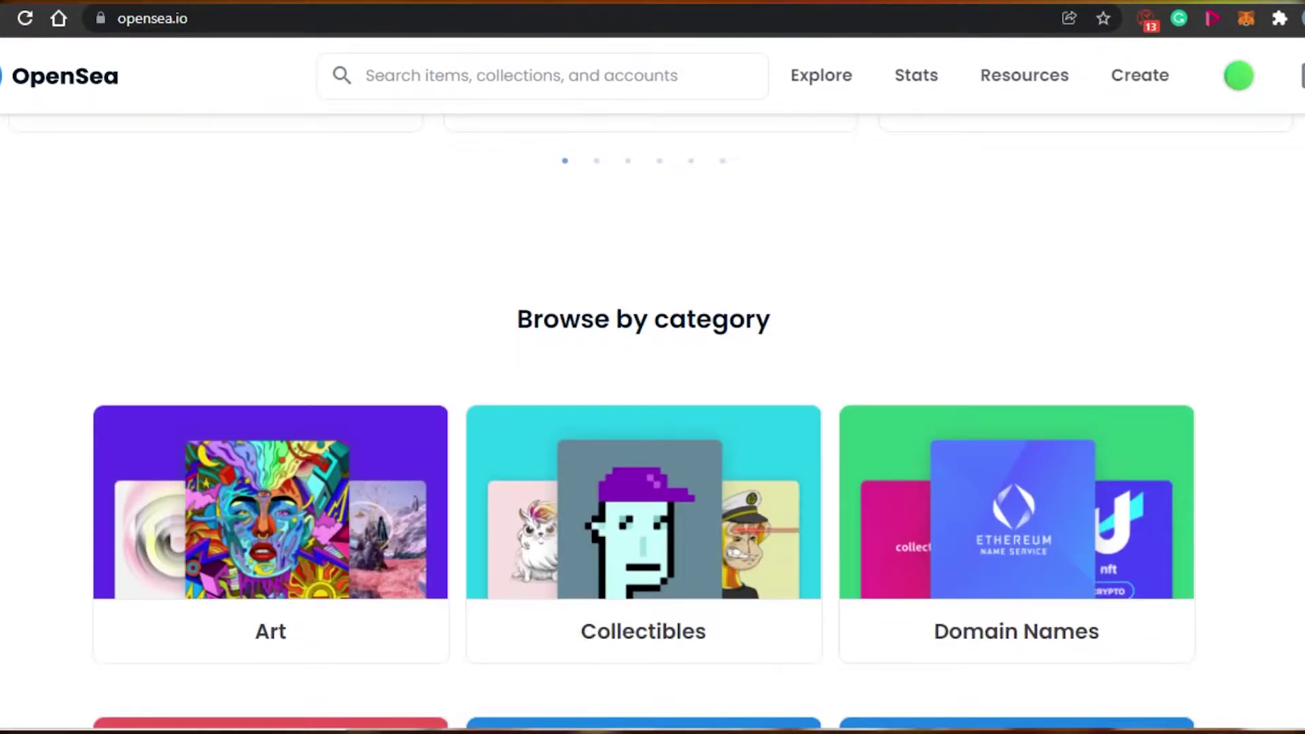
scroll(573, 373, up, 20)
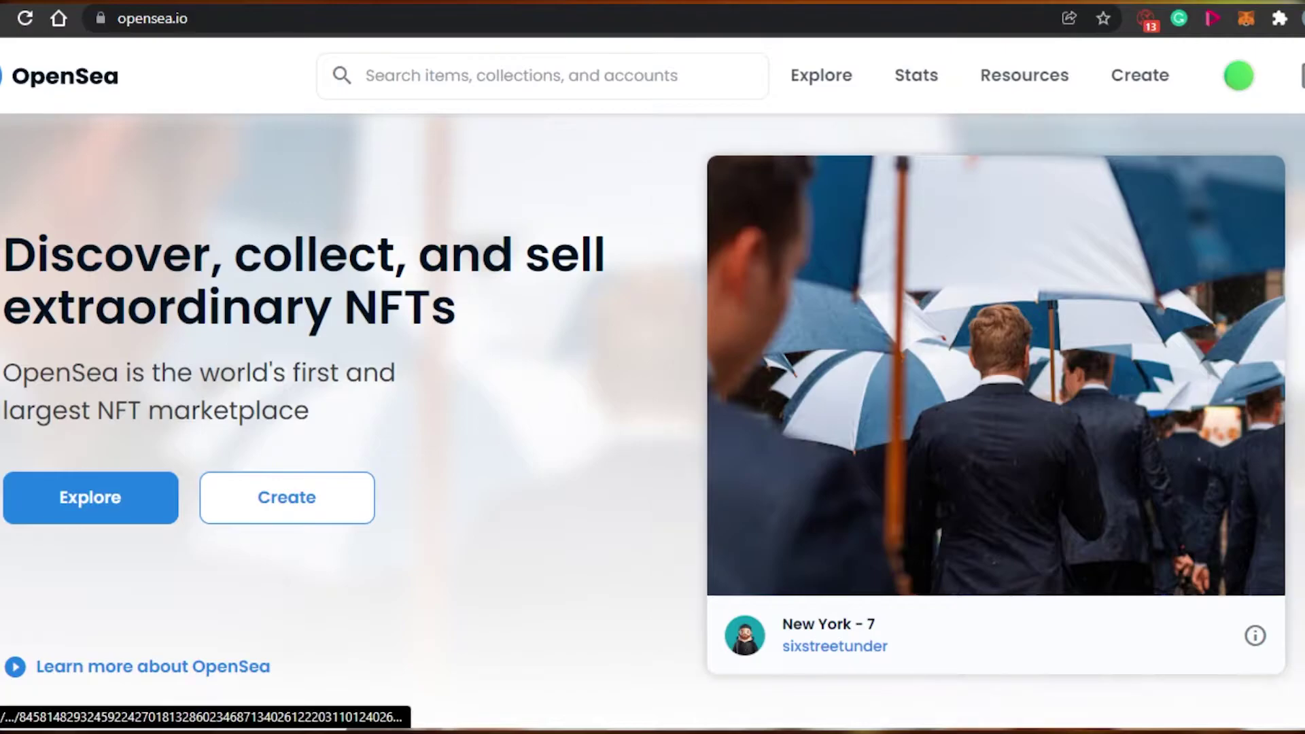
scroll(995, 374, down, 5)
scroll(995, 374, down, 10)
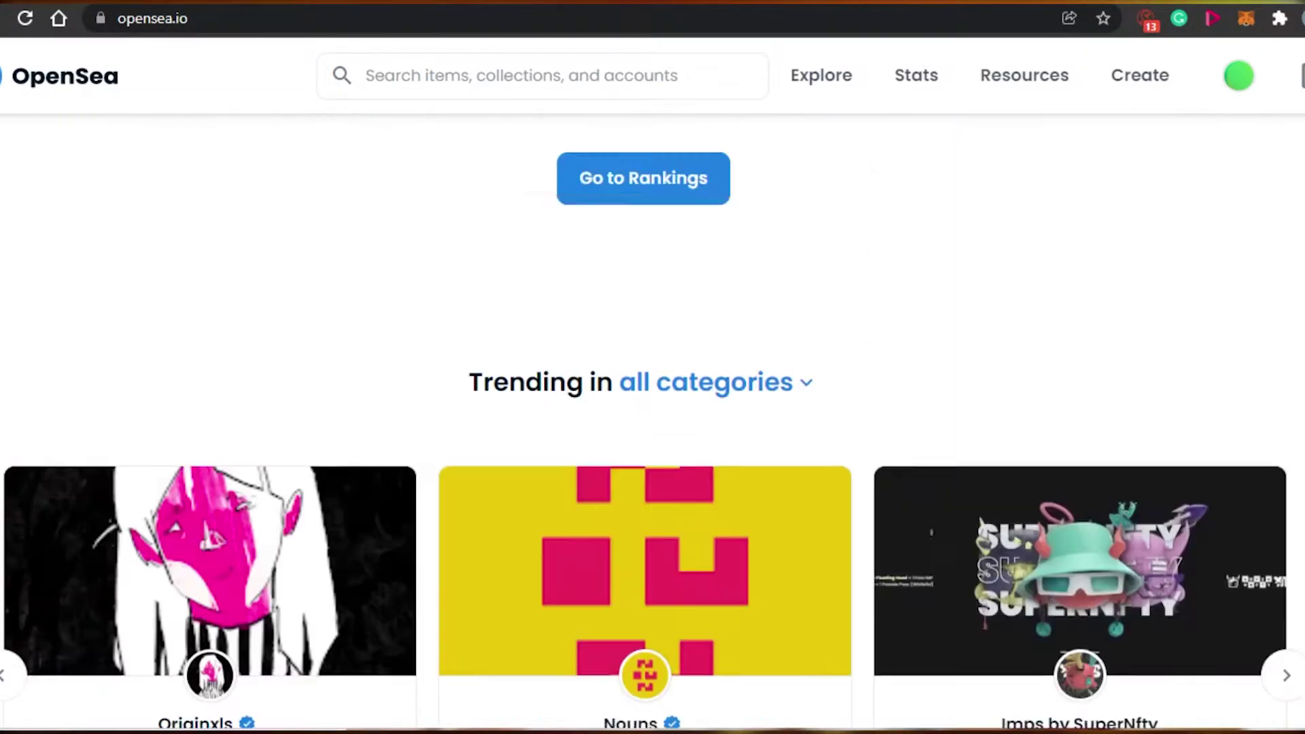
scroll(653, 421, down, 15)
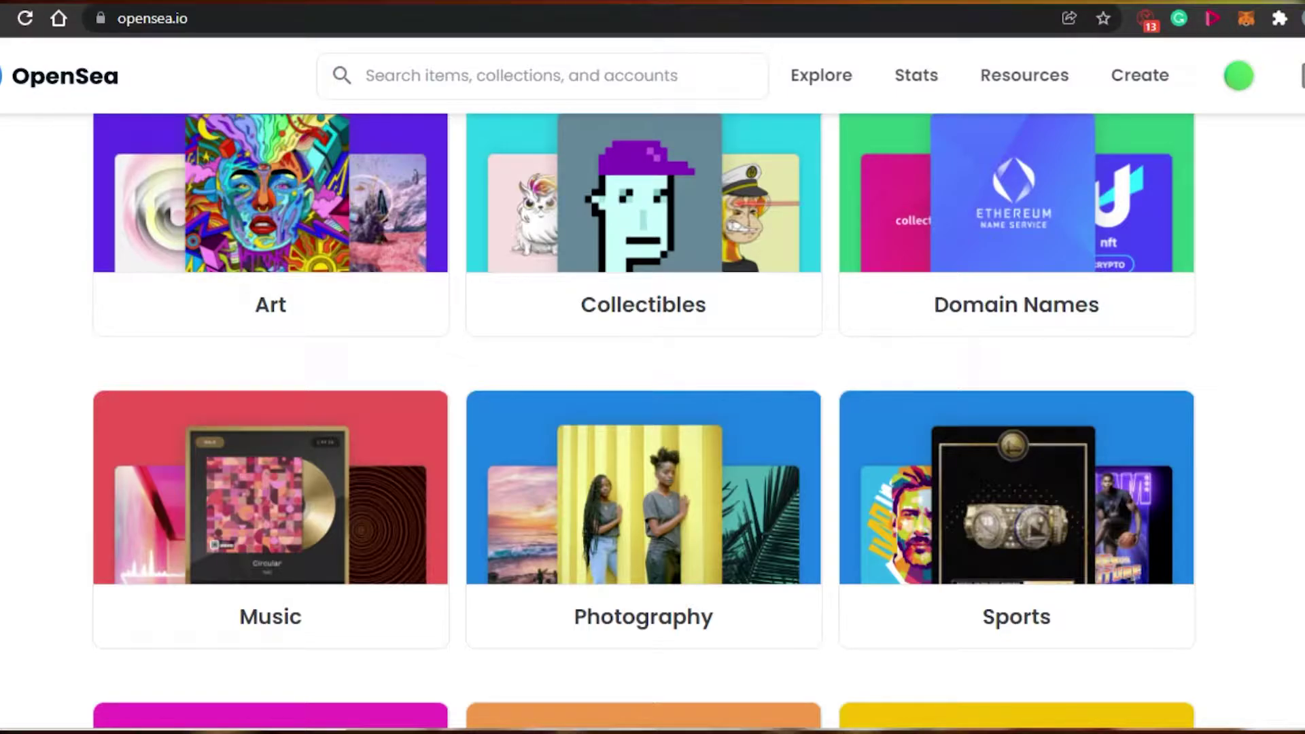
scroll(652, 421, down, 4)
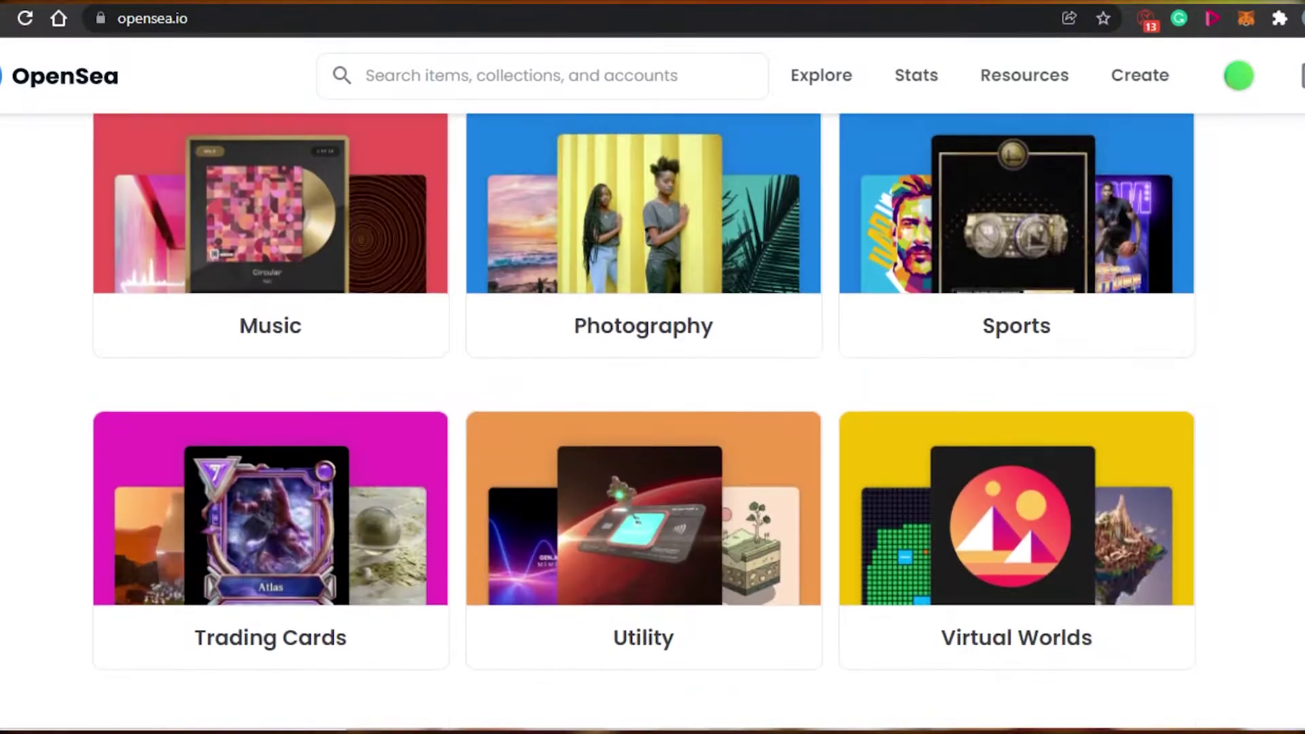
scroll(652, 422, up, 20)
scroll(653, 421, down, 5)
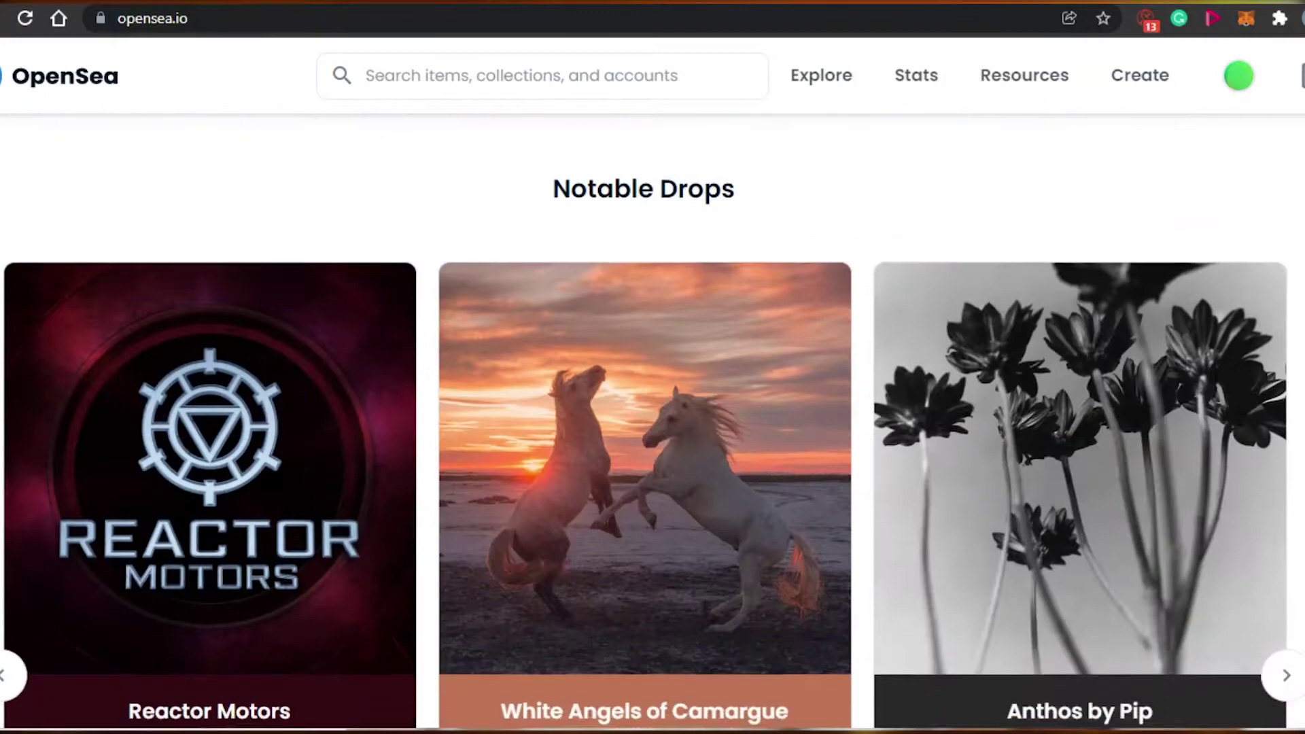
scroll(652, 422, down, 10)
scroll(653, 421, up, 5)
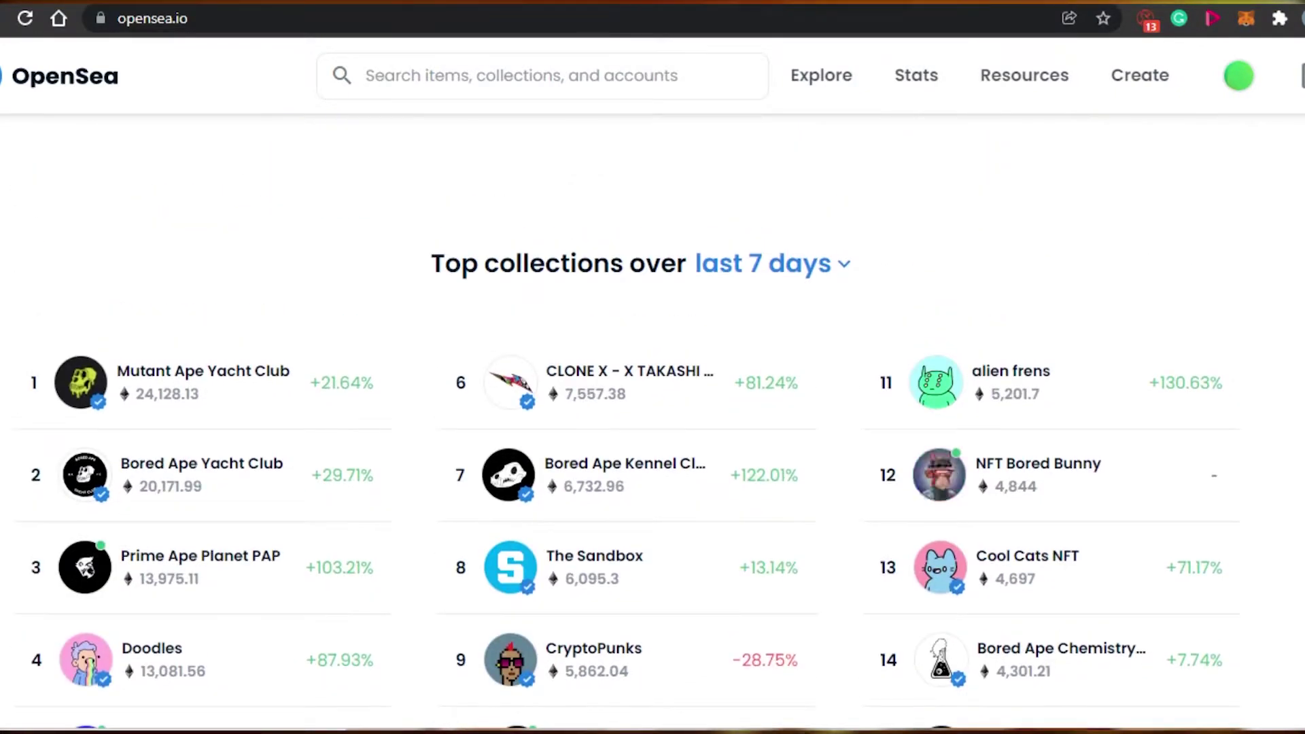
scroll(652, 421, up, 15)
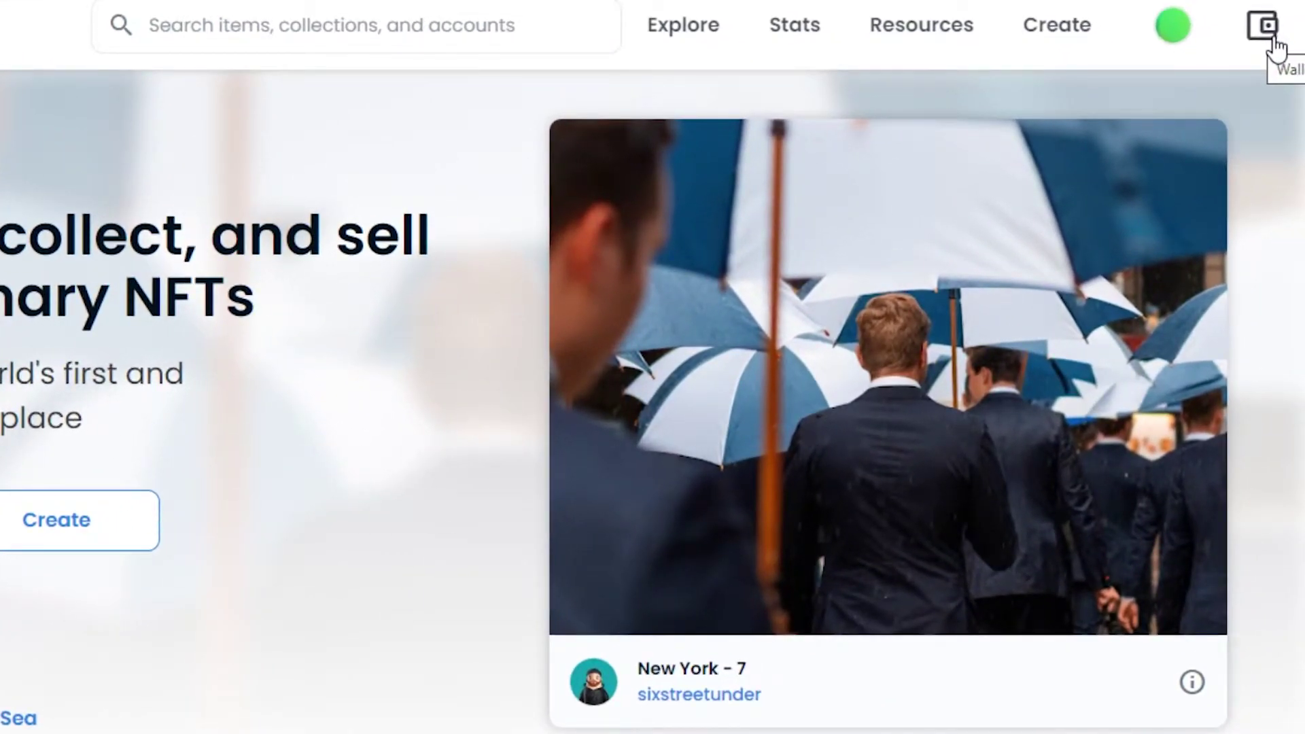
Step: Connect the MetaMask wallet through the My wallet panel, then close the panel
click(1272, 47)
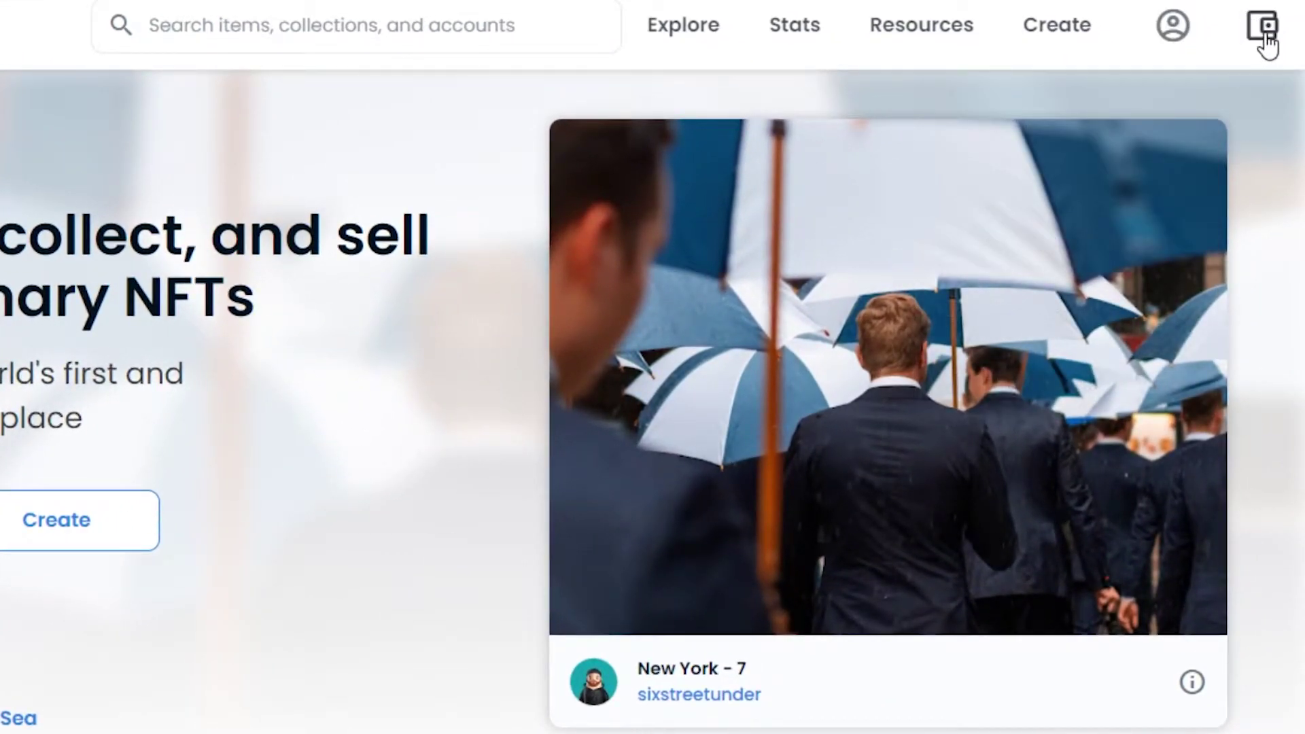
click(1265, 45)
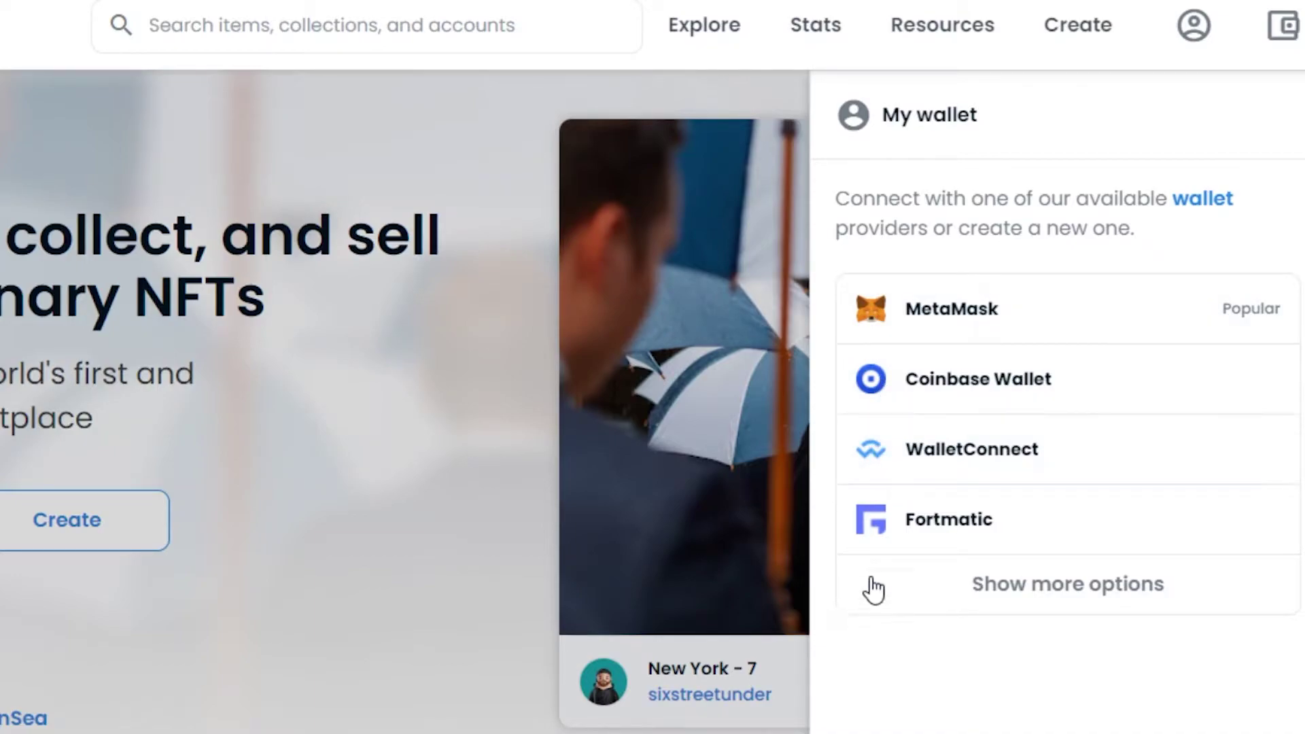
click(938, 310)
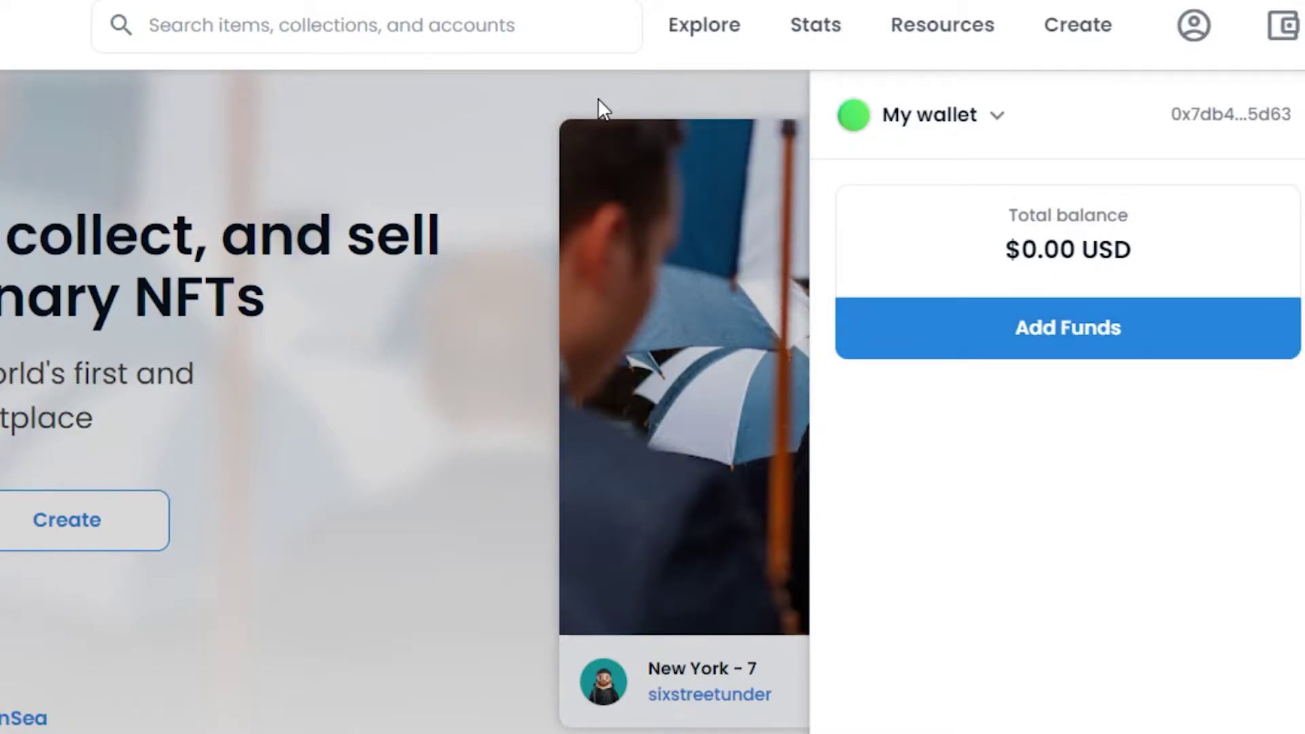
click(609, 70)
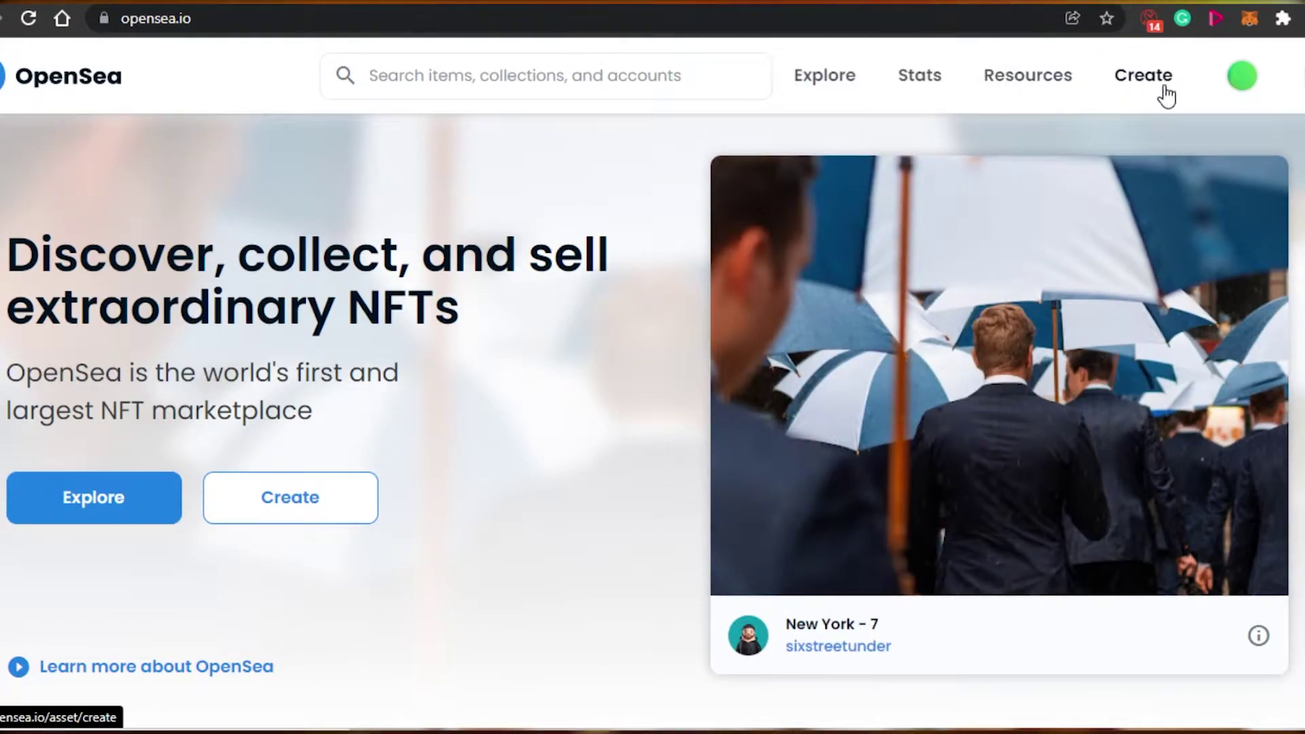
Step: Open Create New Item and upload the blue Bitcoin coin image as the item's media
click(1155, 85)
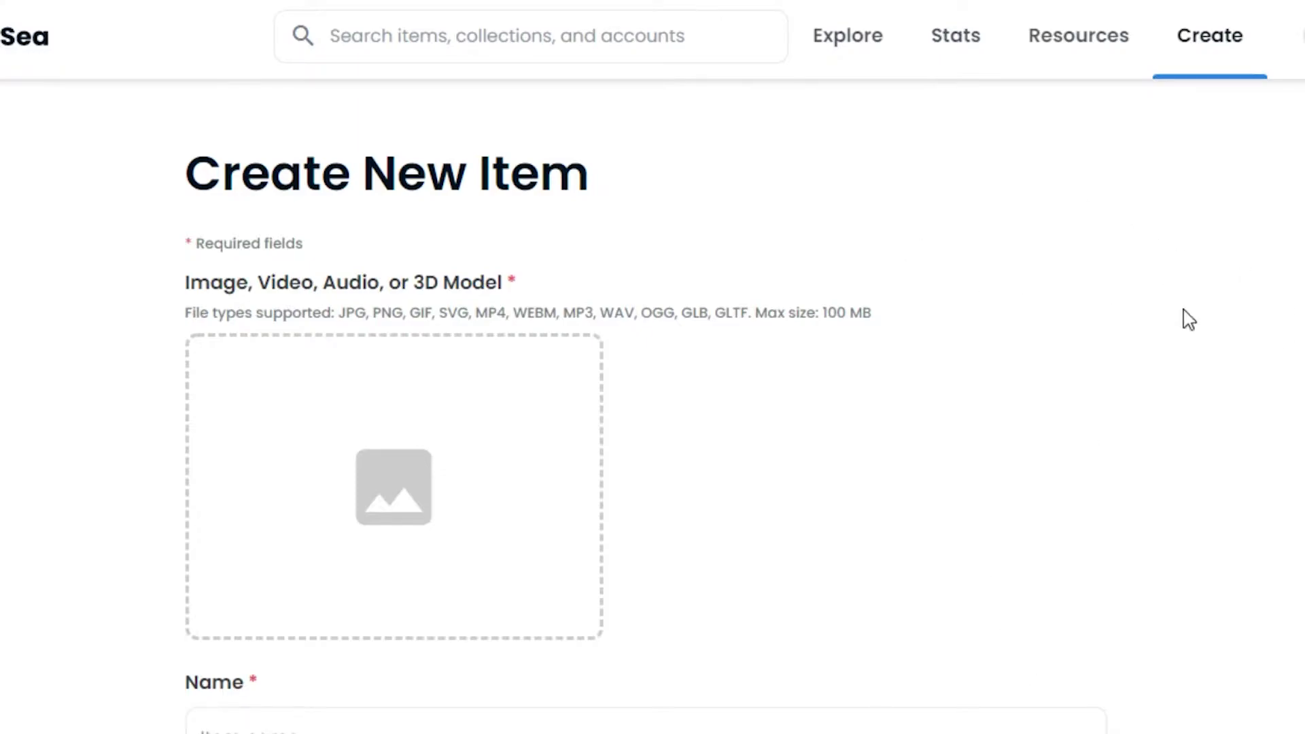
scroll(1213, 323, down, 15)
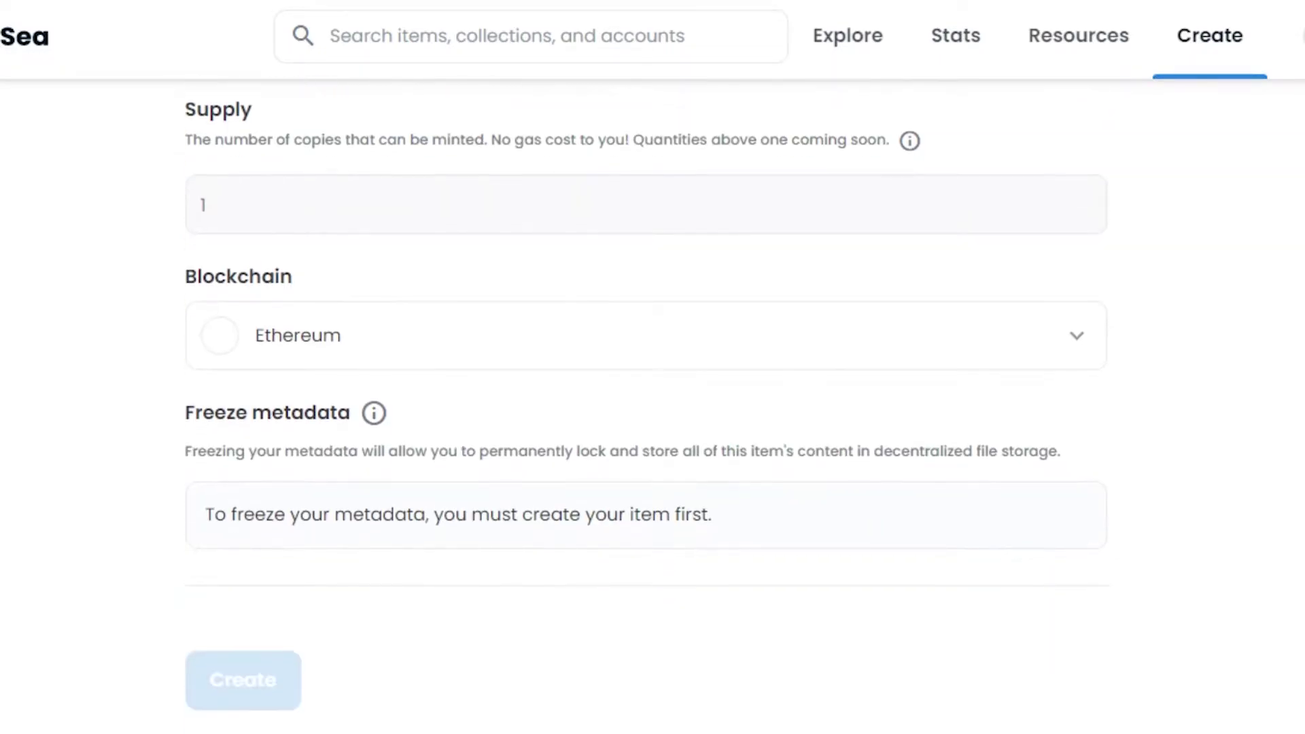
scroll(652, 408, up, 15)
scroll(653, 408, down, 15)
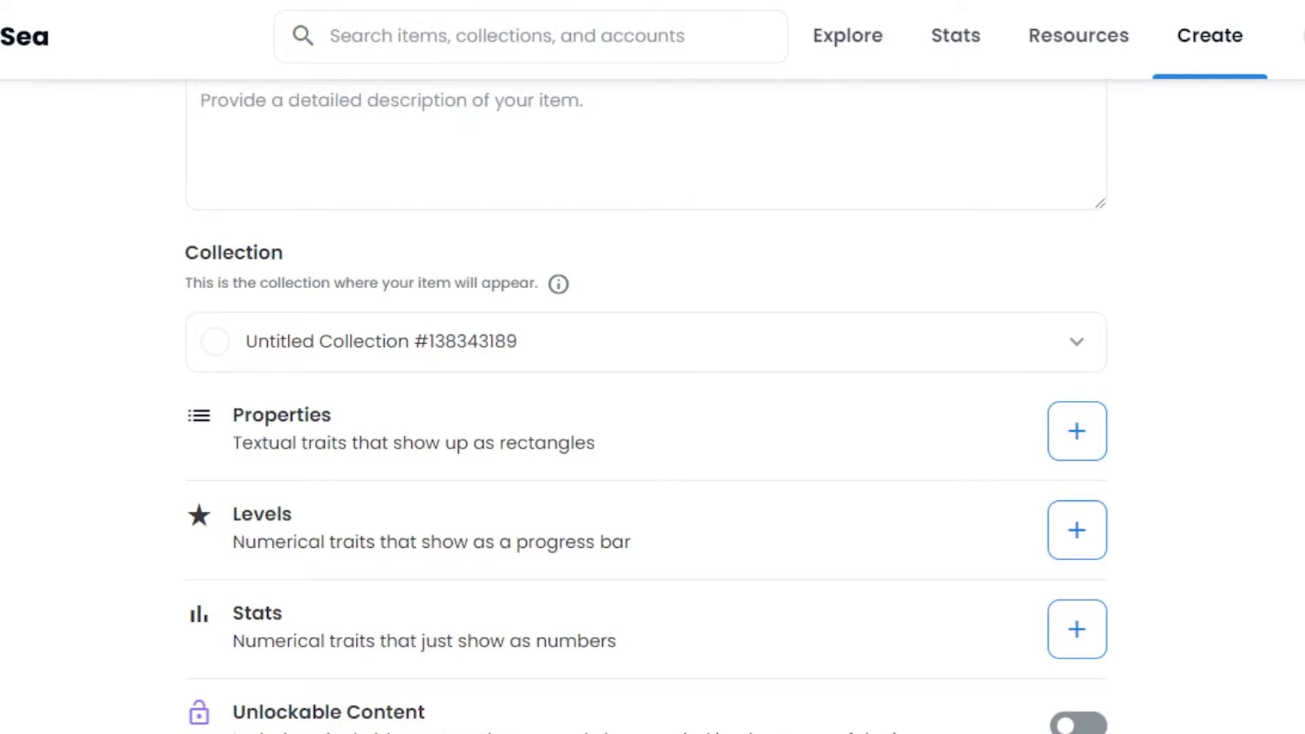
scroll(653, 408, up, 8)
scroll(653, 407, down, 8)
scroll(652, 408, up, 12)
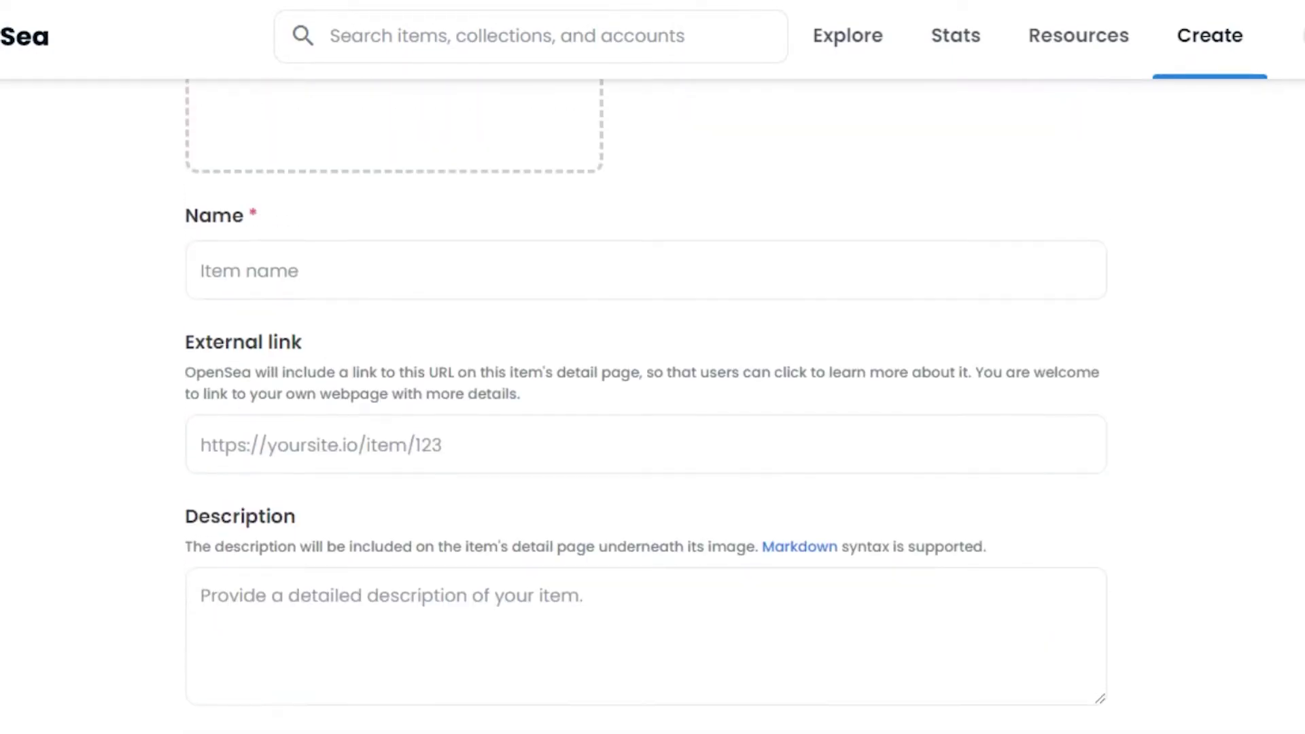
scroll(652, 407, down, 10)
scroll(653, 408, down, 2)
scroll(652, 407, up, 12)
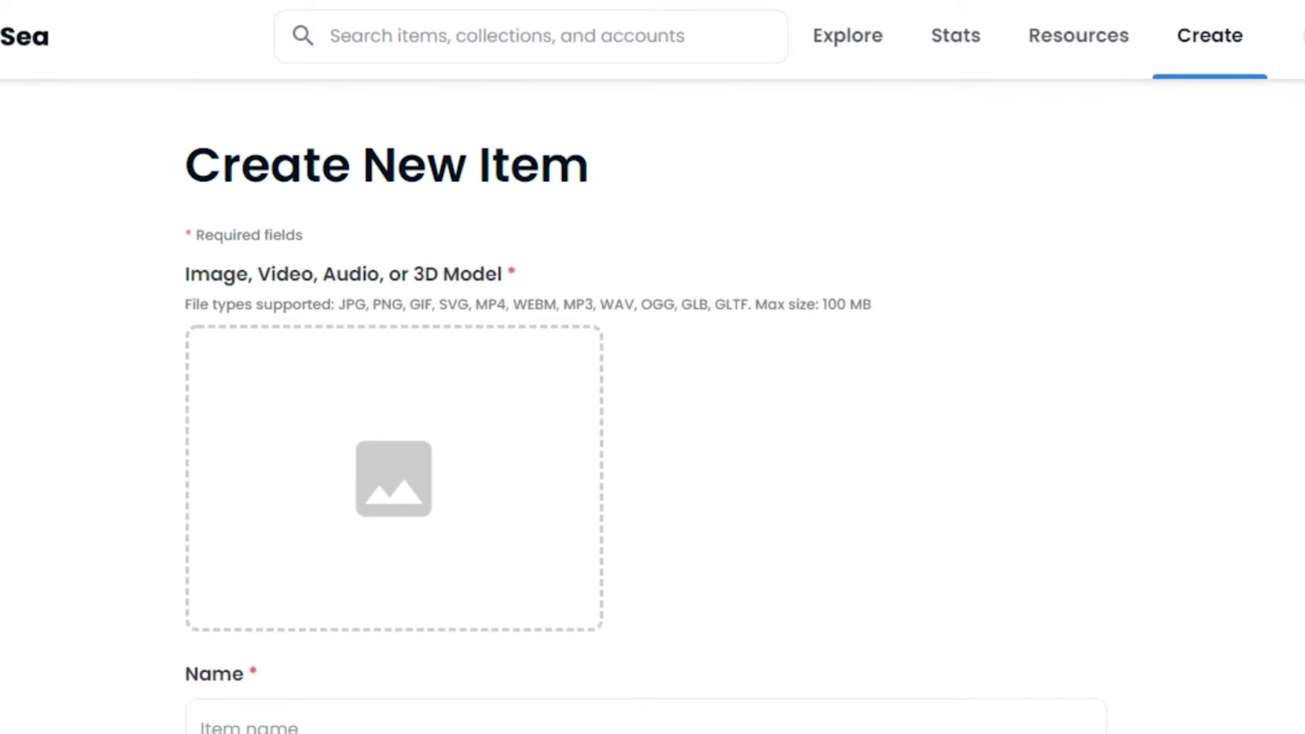
scroll(641, 440, up, 1)
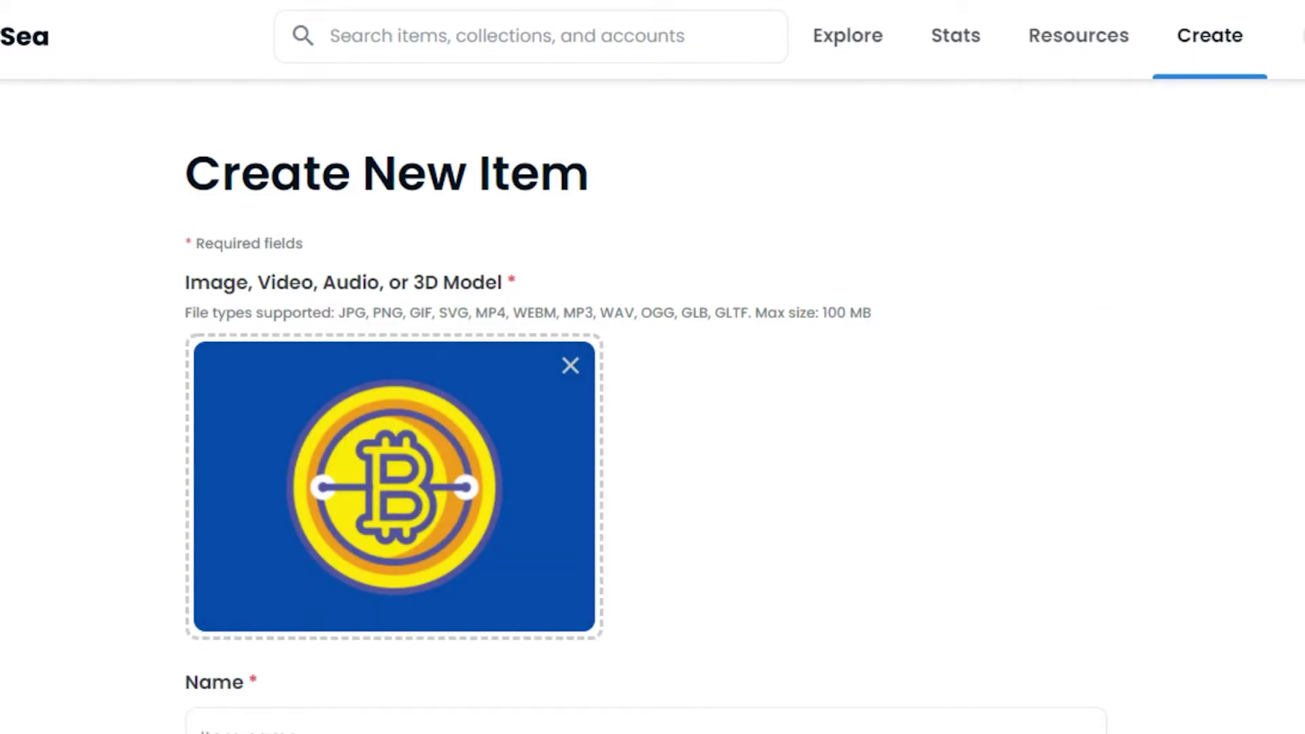
scroll(717, 195, down, 2)
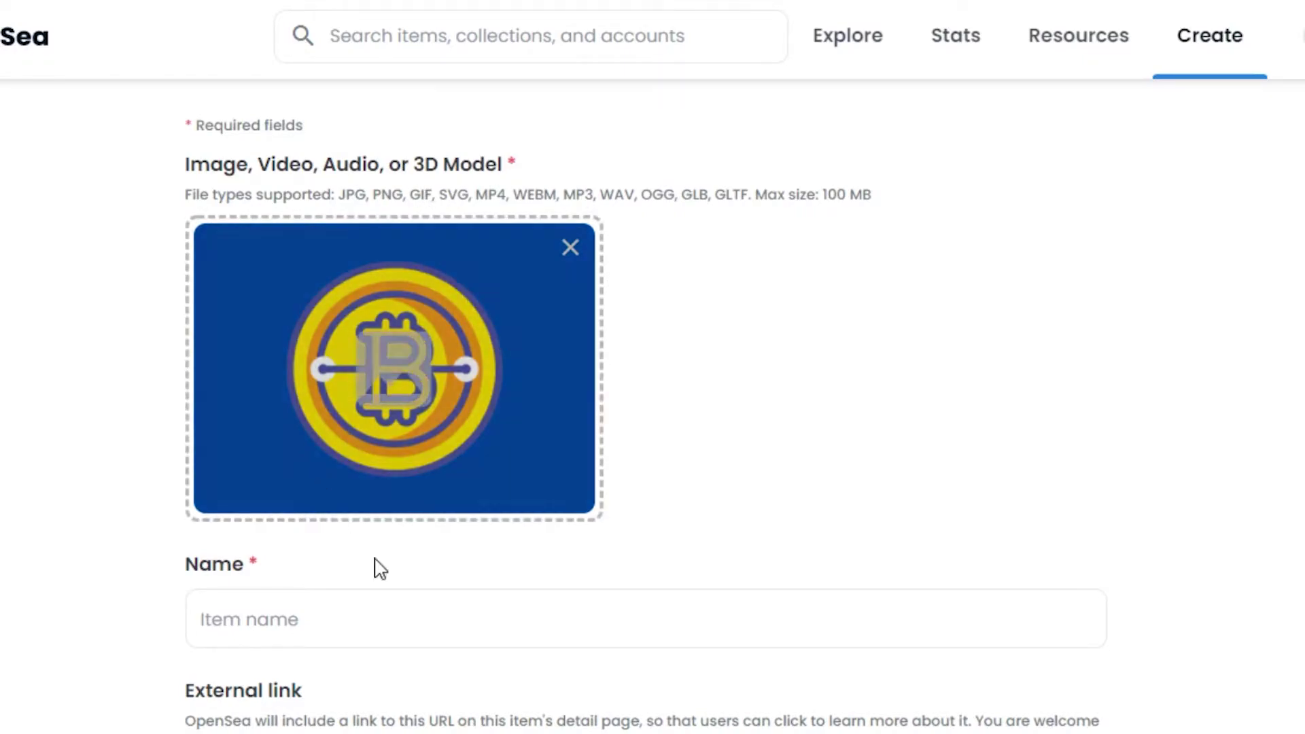
scroll(646, 407, down, 4)
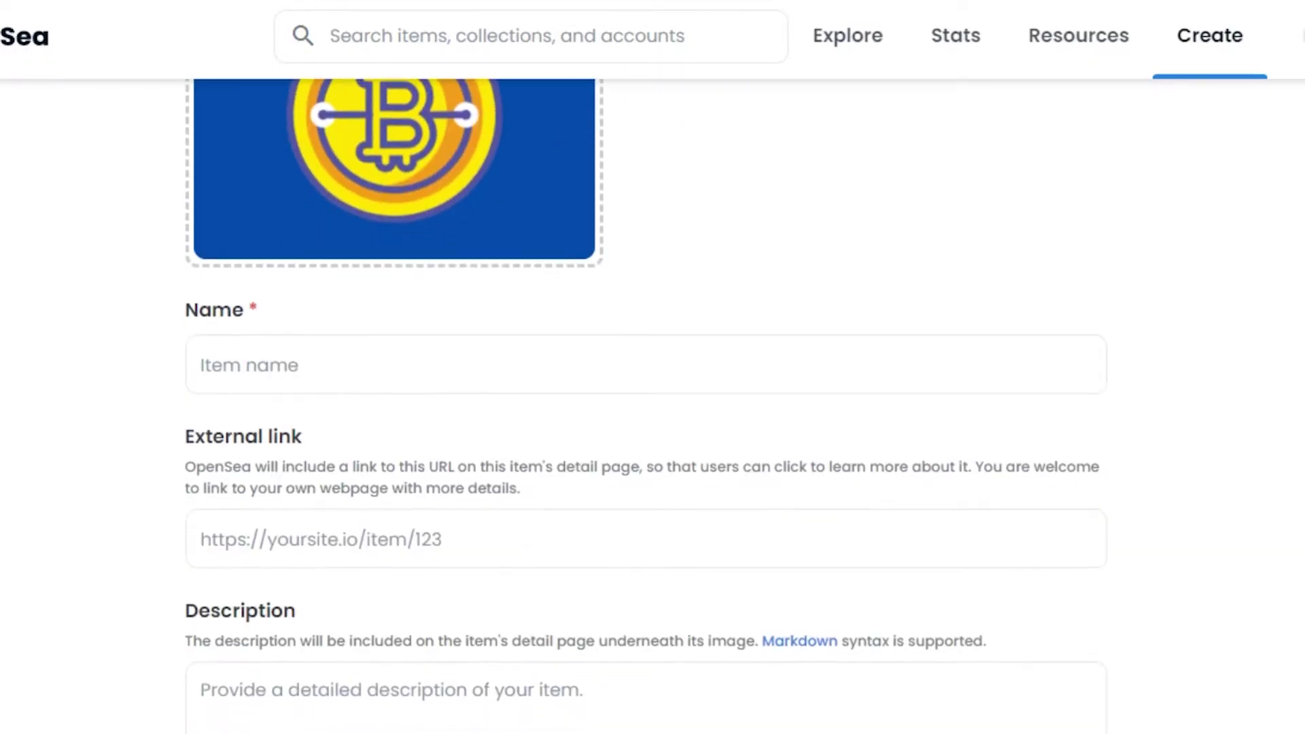
click(316, 377)
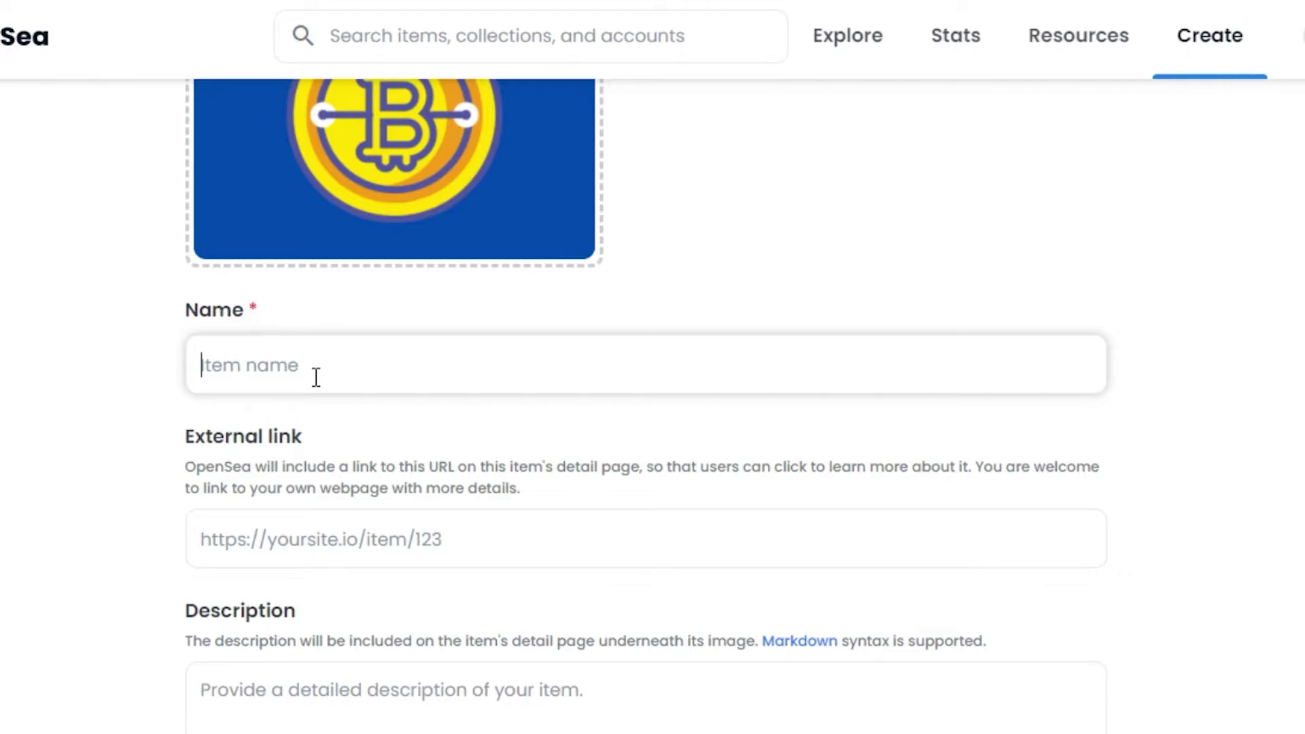
text(BLUE BITCOIN)
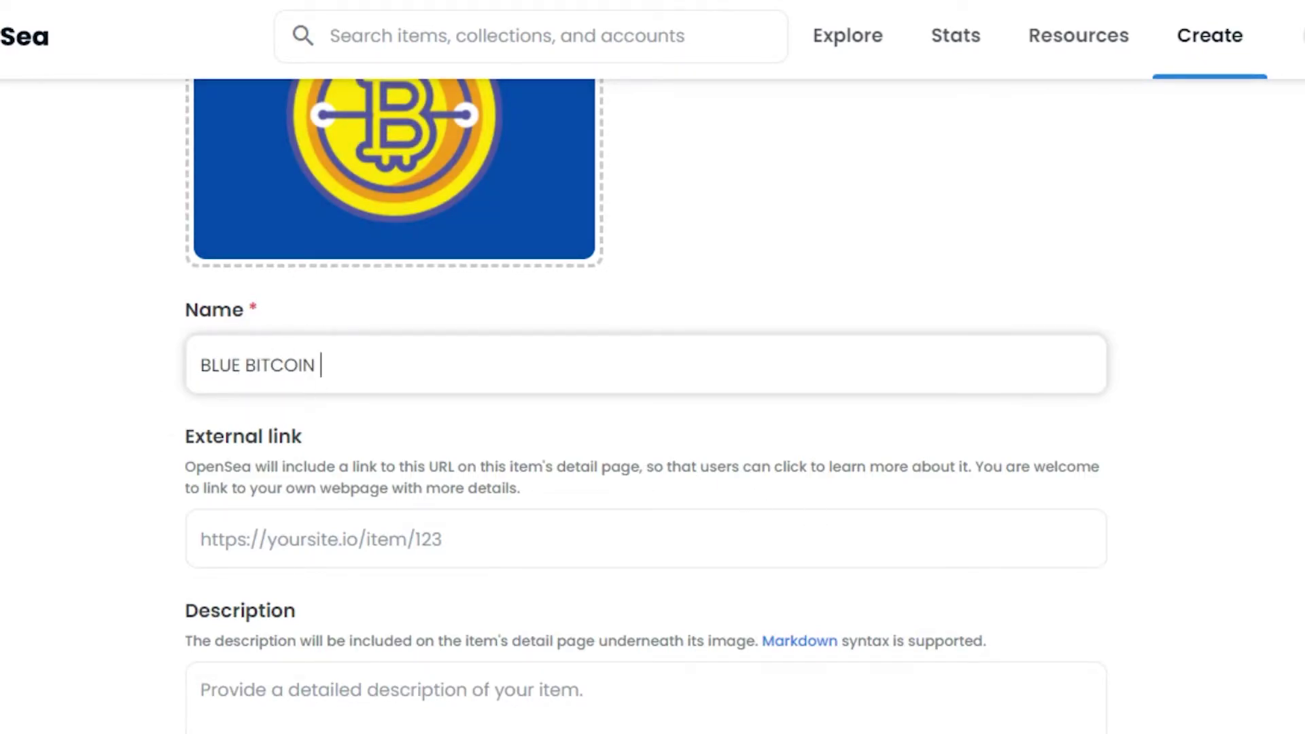
scroll(646, 407, down, 3)
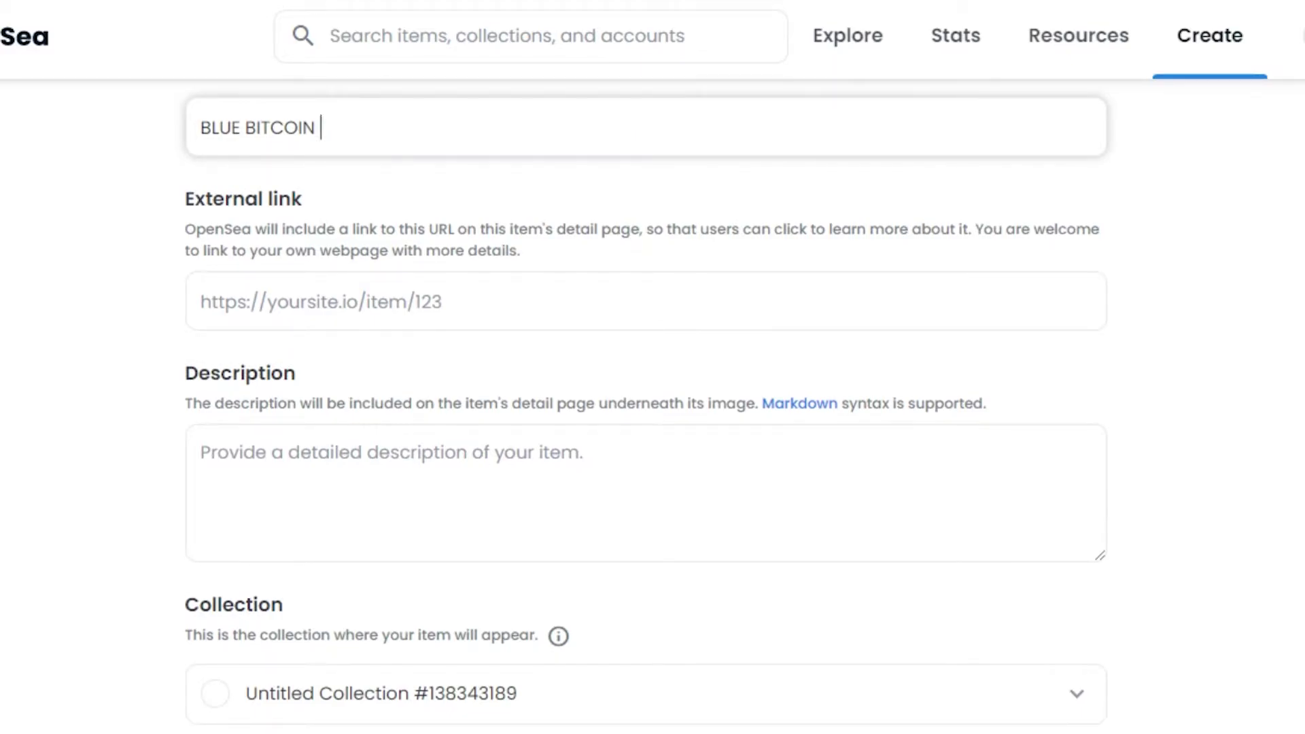
scroll(646, 408, up, 7)
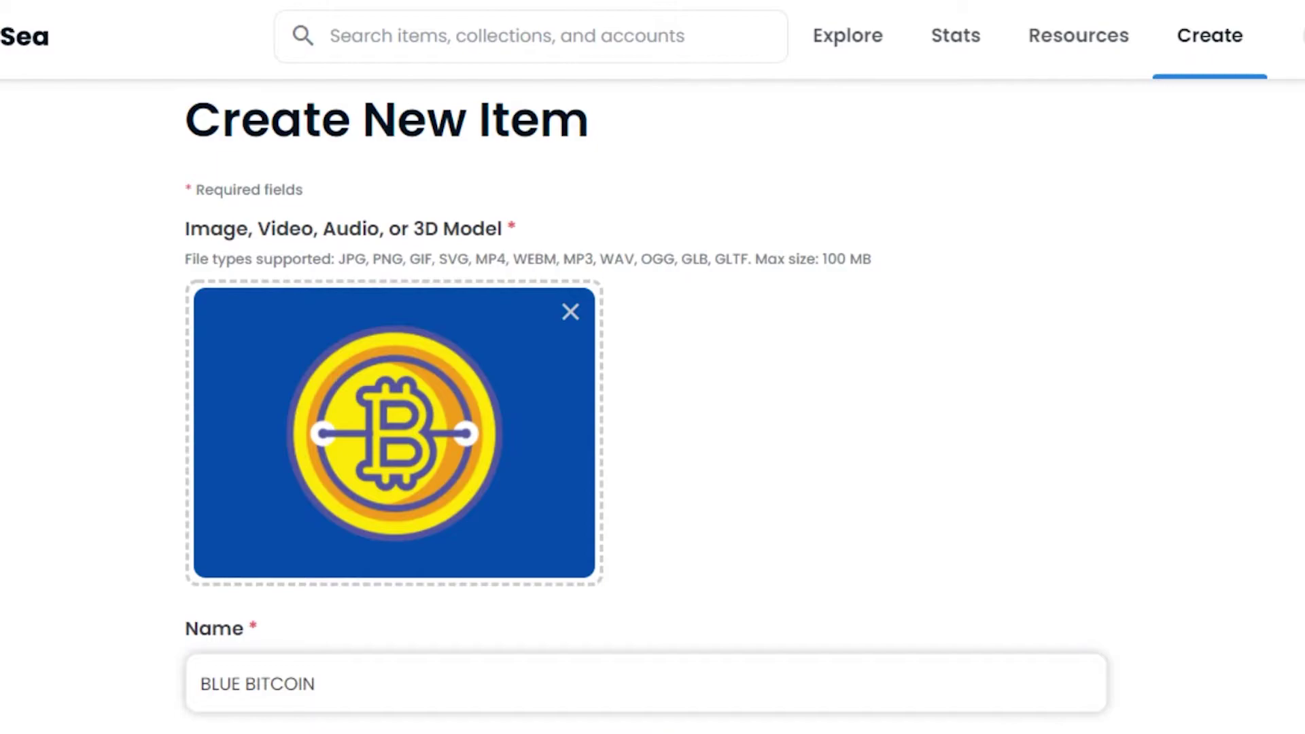
scroll(646, 407, up, 1)
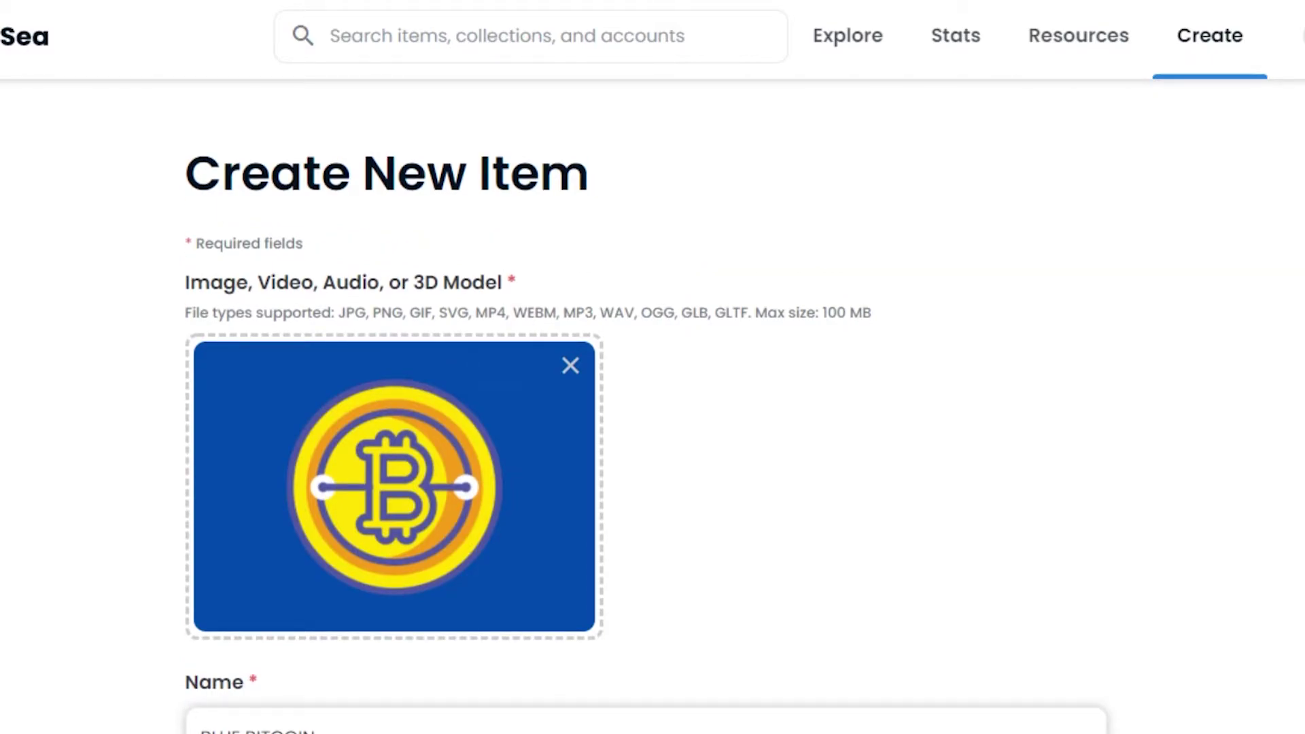
scroll(646, 407, down, 6)
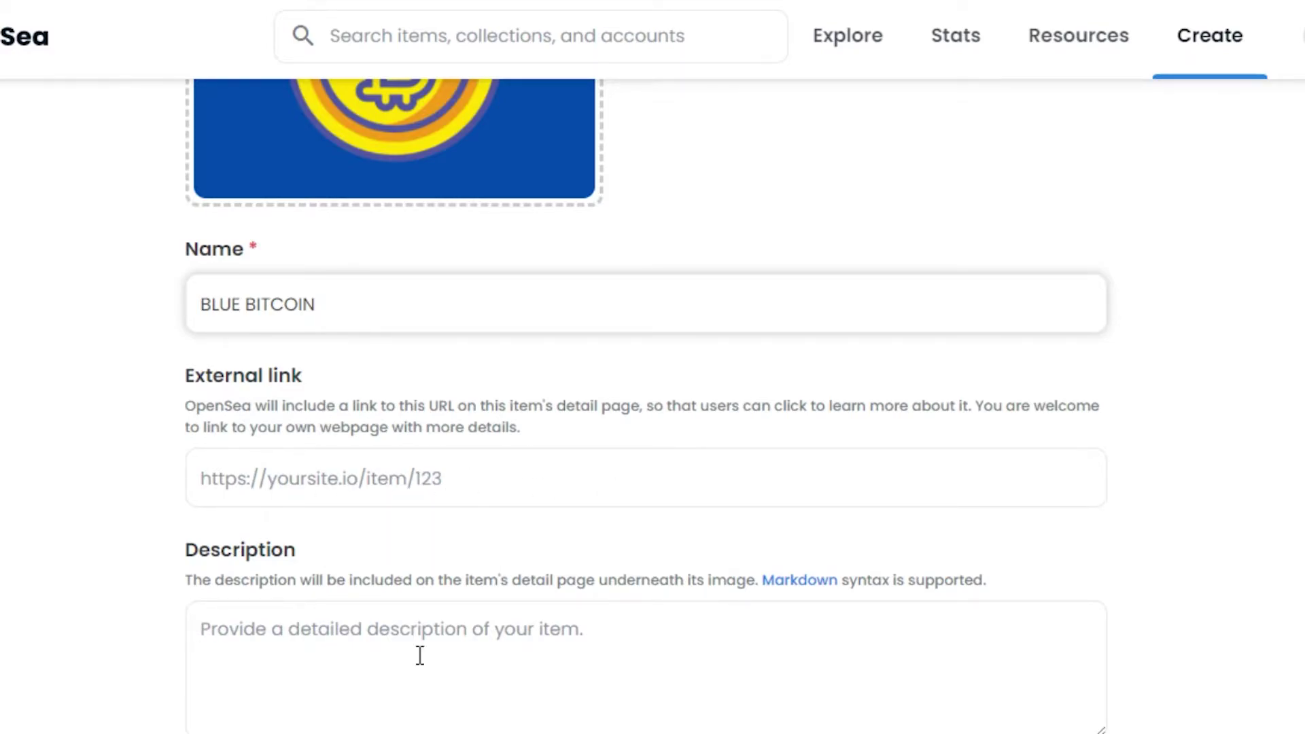
scroll(646, 407, down, 5)
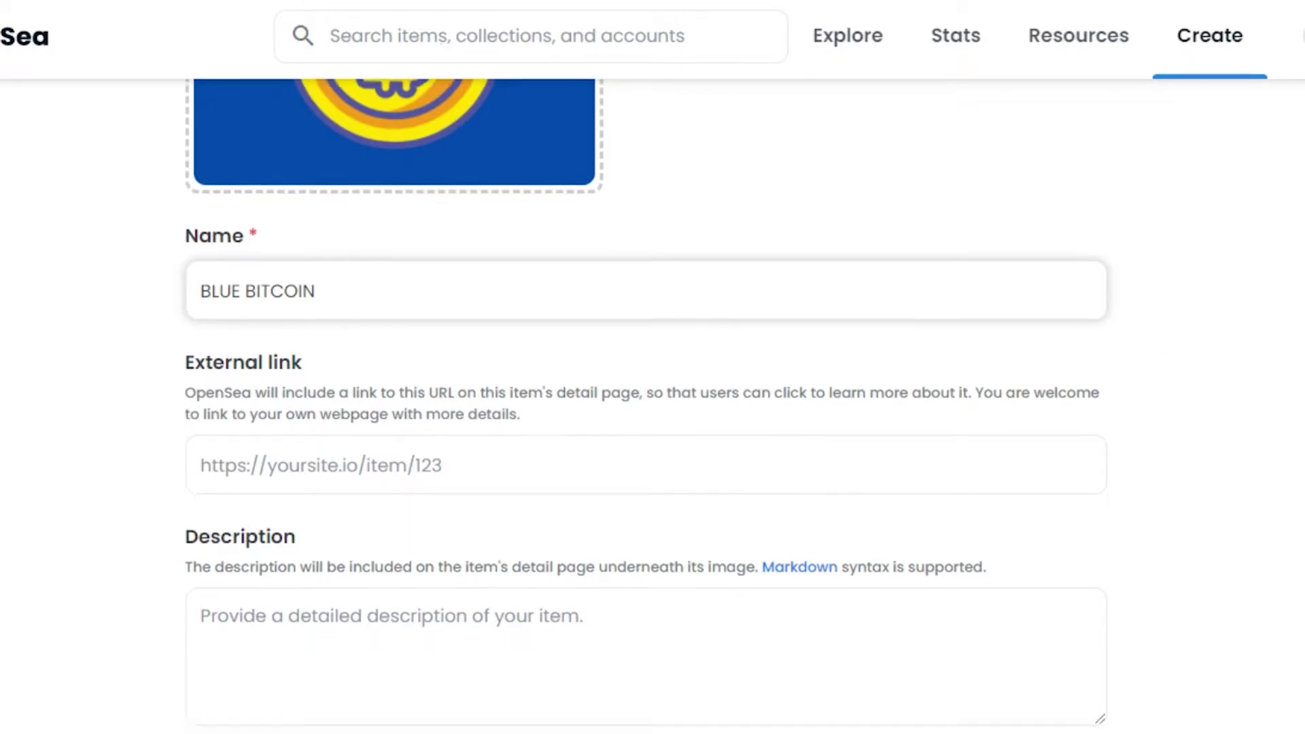
Step: Enter 'blue bitcoin nft' in the item's Description field
scroll(646, 407, up, 1)
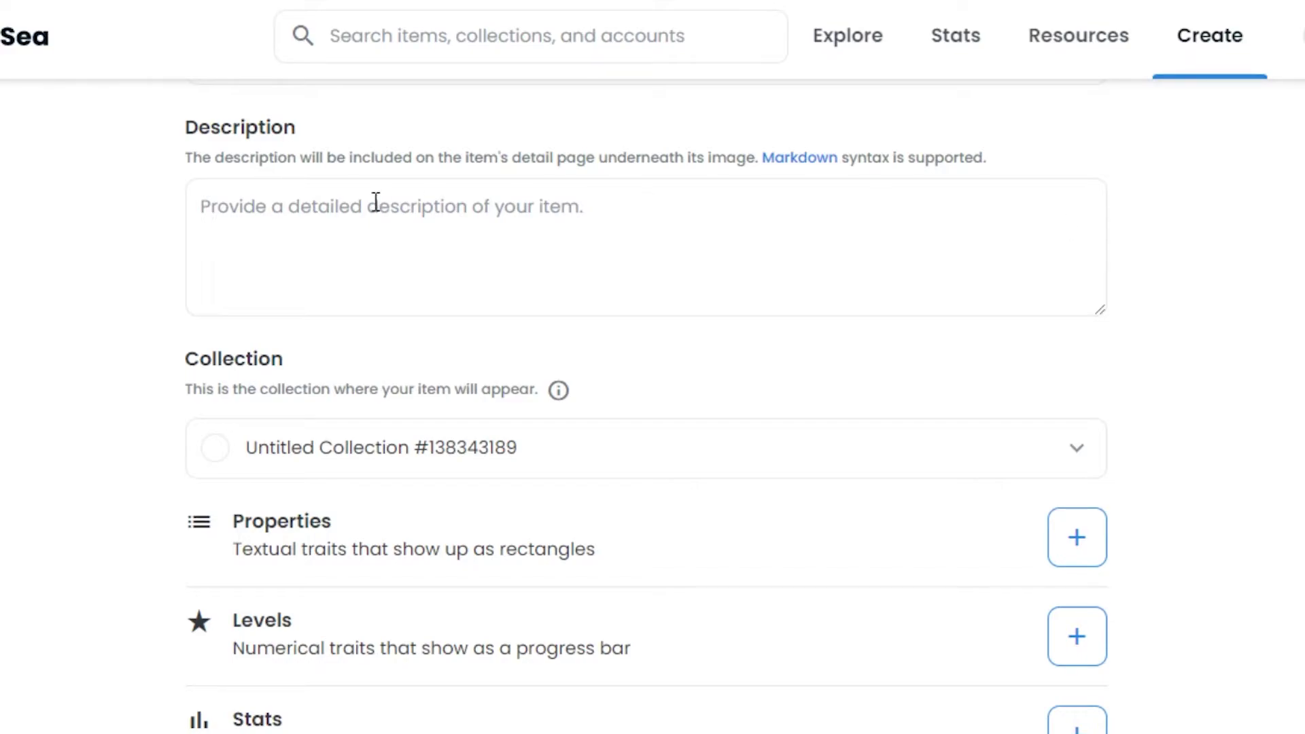
click(284, 256)
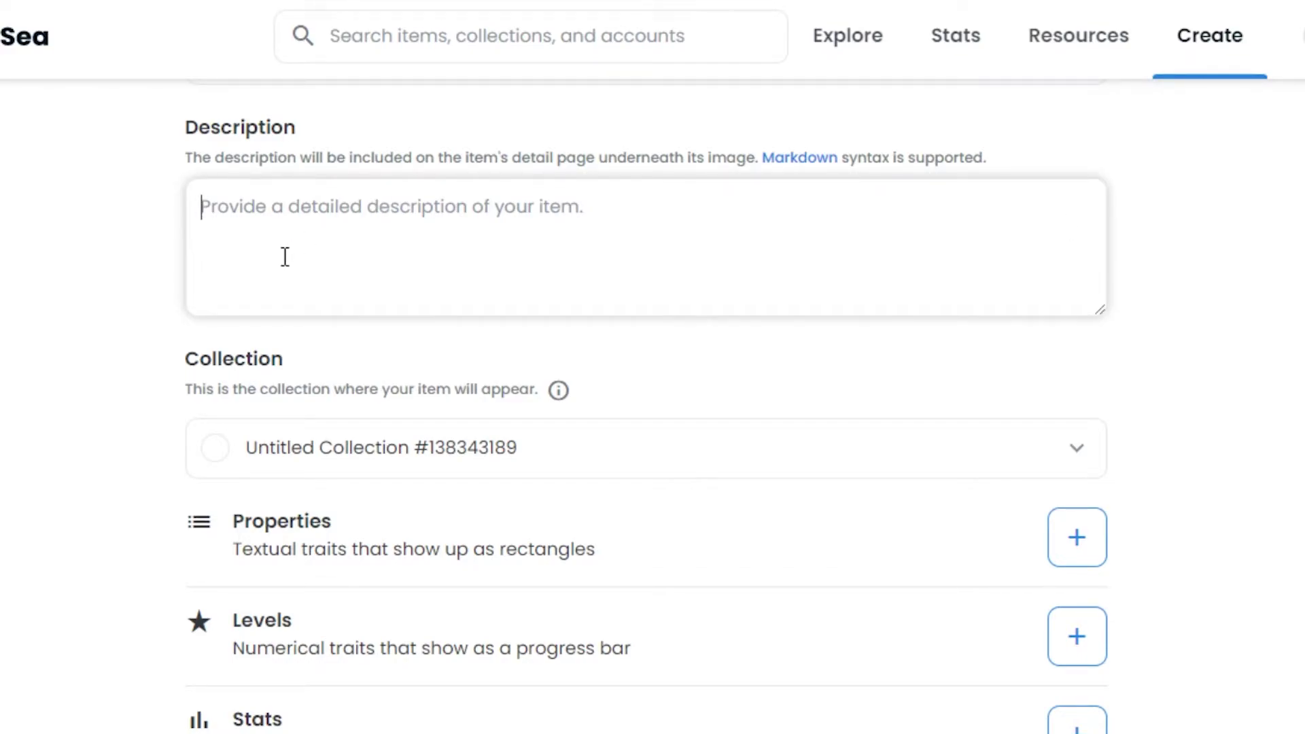
text(blue bitcoin nft)
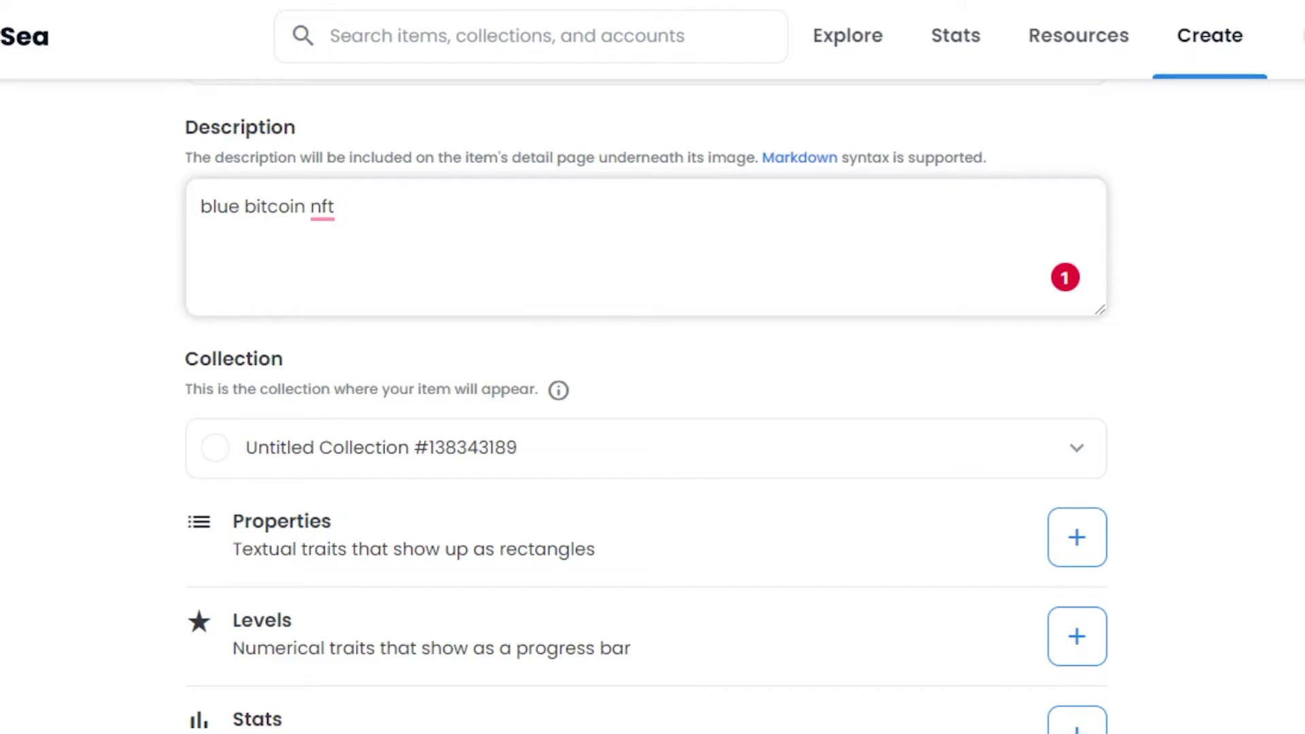
scroll(653, 408, up, 8)
scroll(652, 408, down, 12)
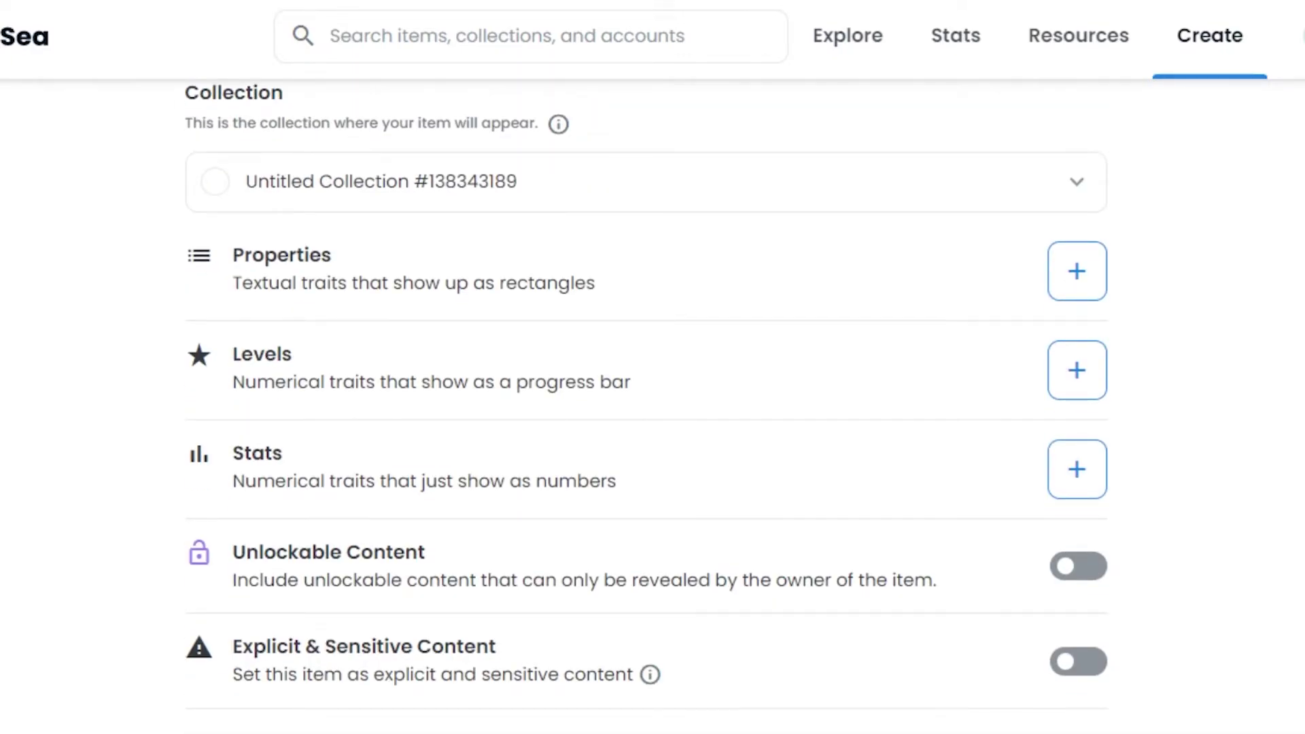
scroll(384, 282, up, 4)
scroll(384, 282, down, 4)
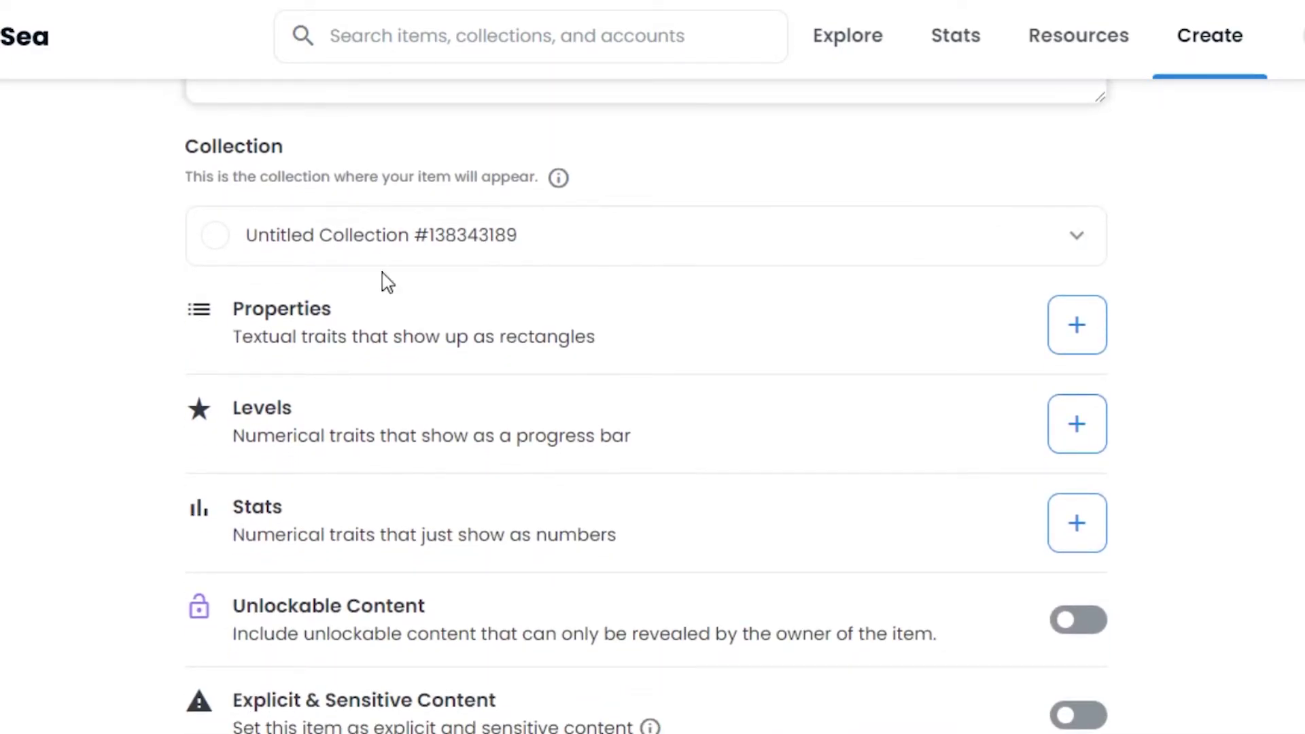
click(1087, 235)
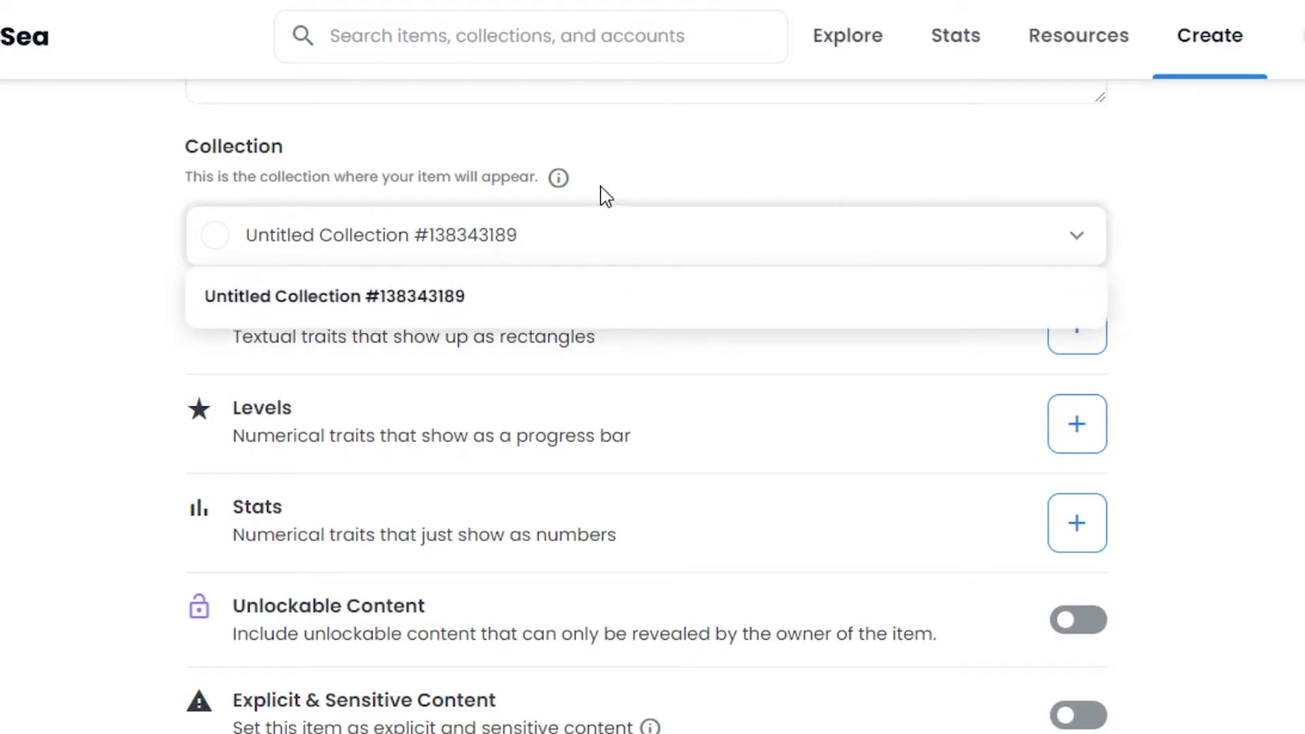
click(491, 294)
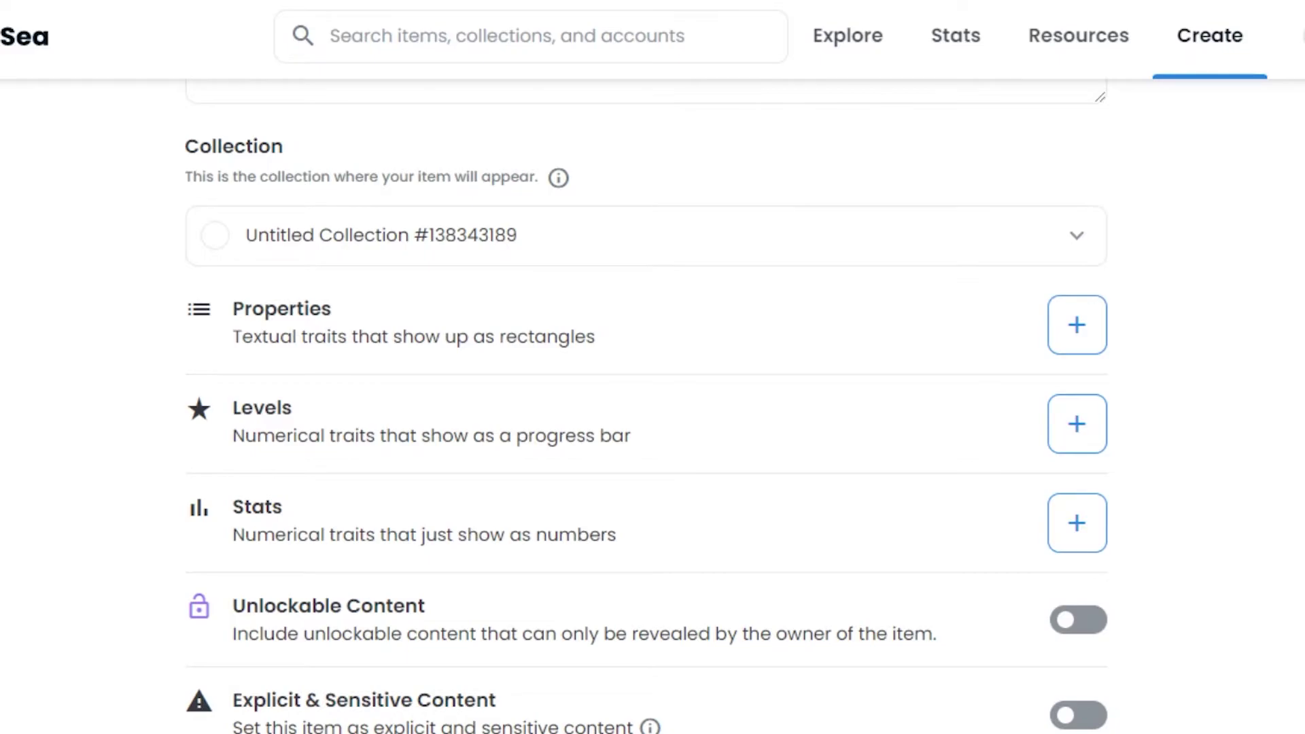
scroll(1282, 475, up, 10)
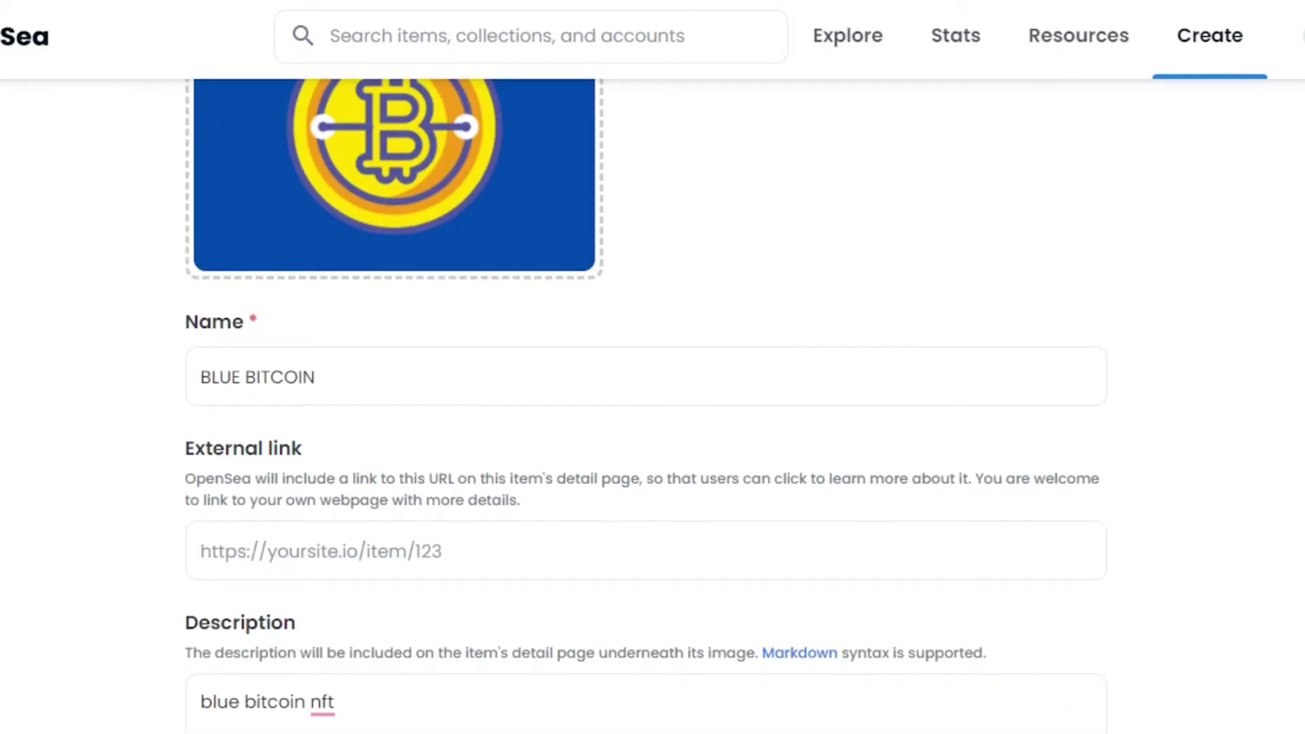
scroll(646, 406, down, 2)
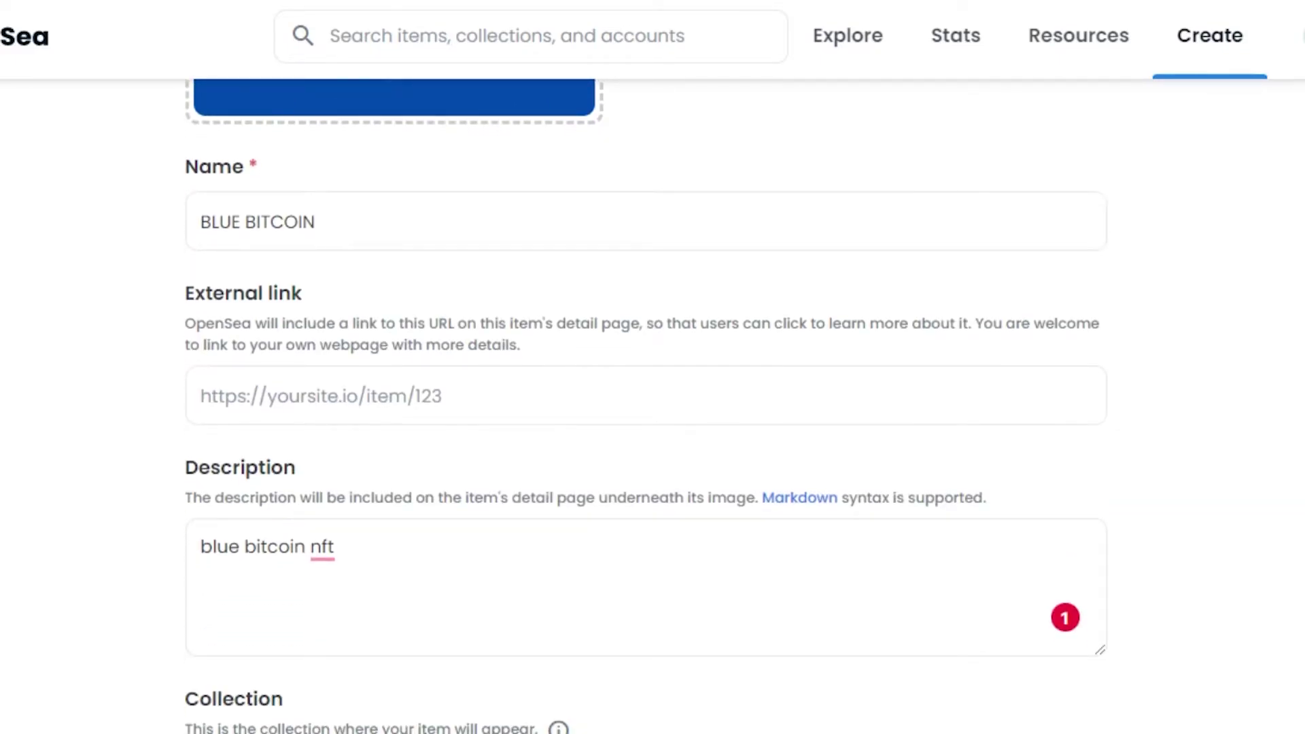
scroll(304, 112, up, 4)
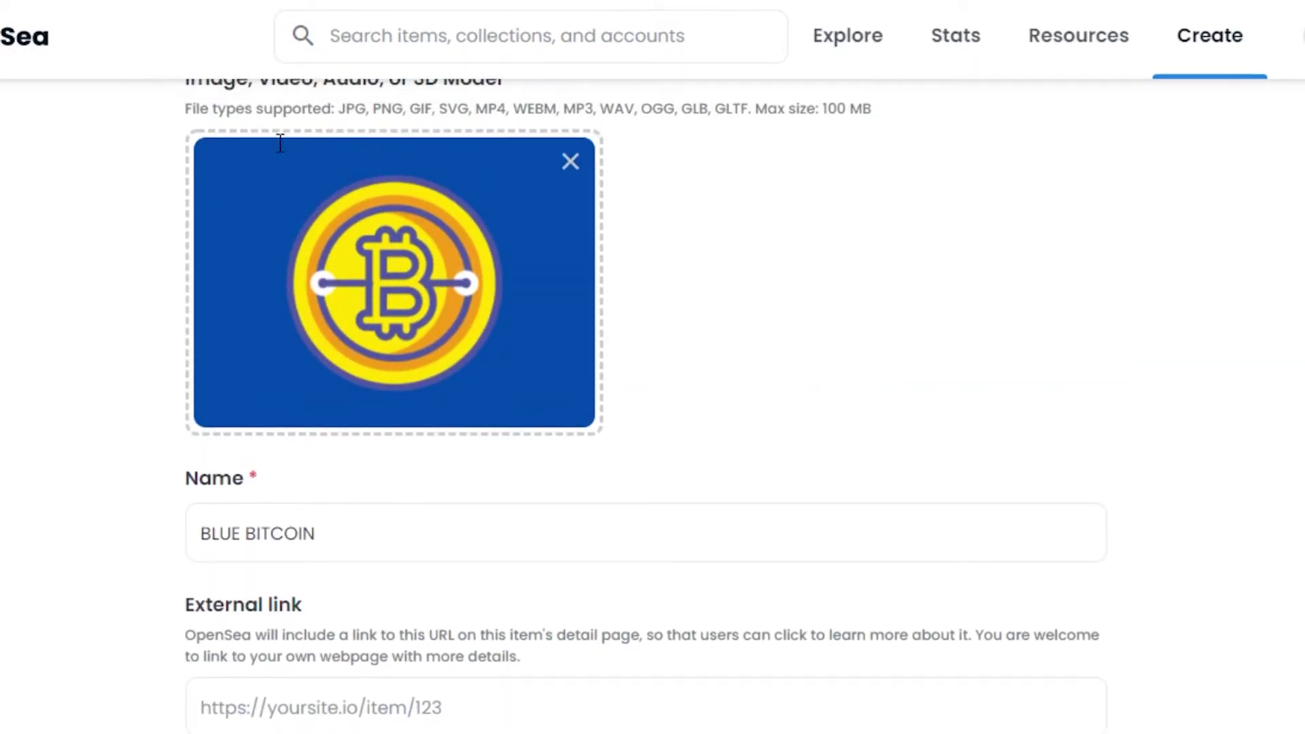
scroll(923, 455, down, 12)
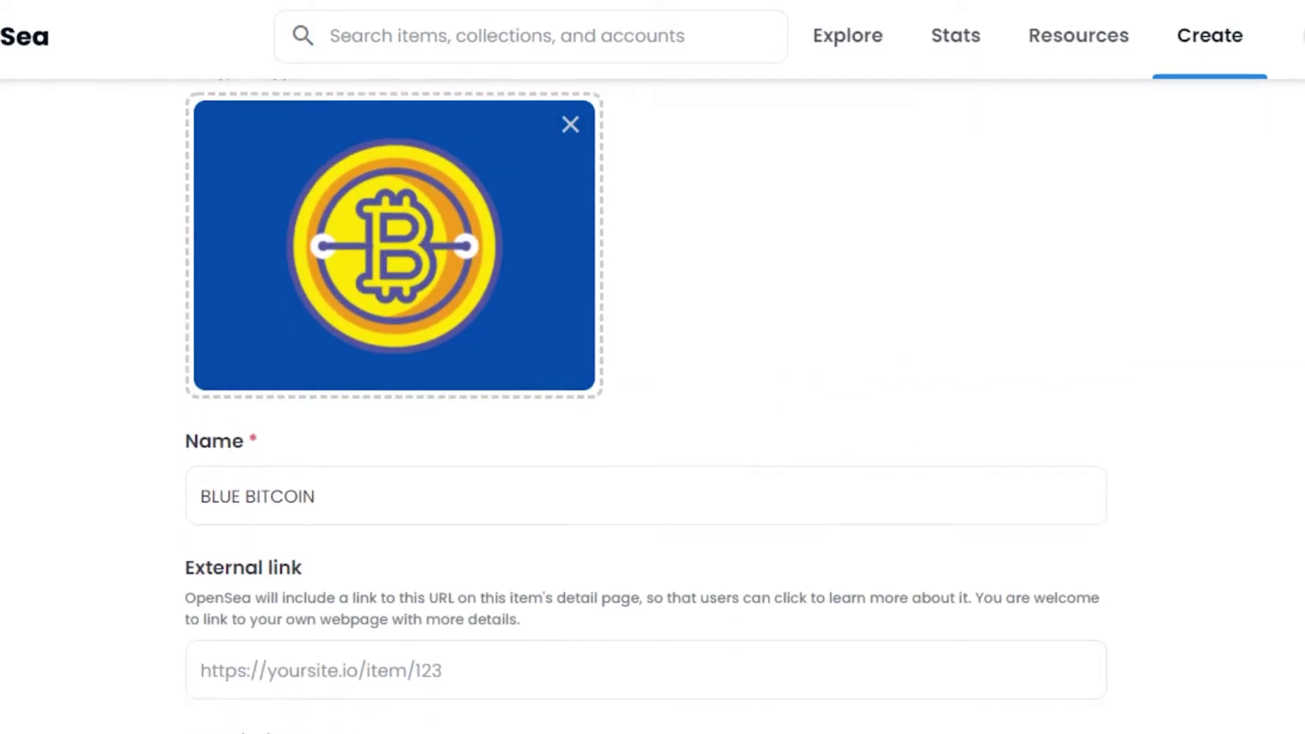
scroll(646, 406, down, 1)
scroll(646, 405, up, 1)
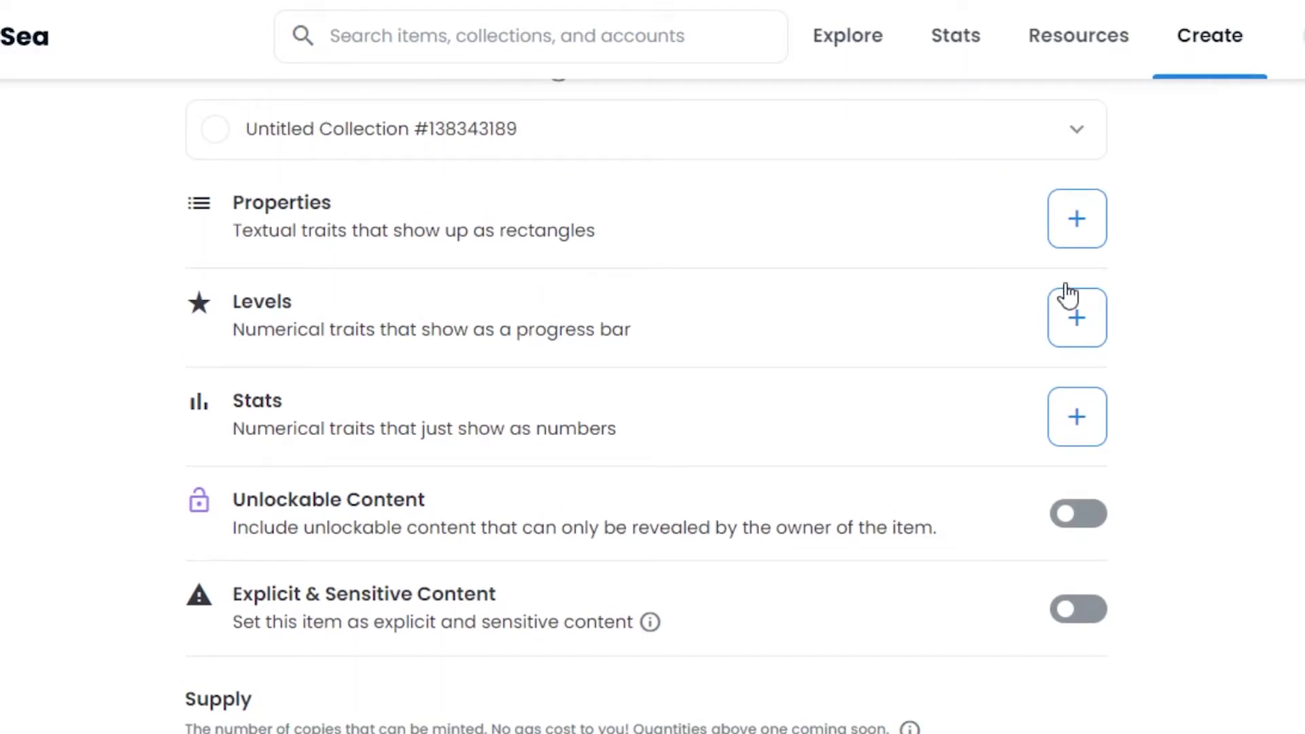
Step: Add properties Color: Blue and color: yellow, fixing the 'clor' typo, and save them
click(1087, 229)
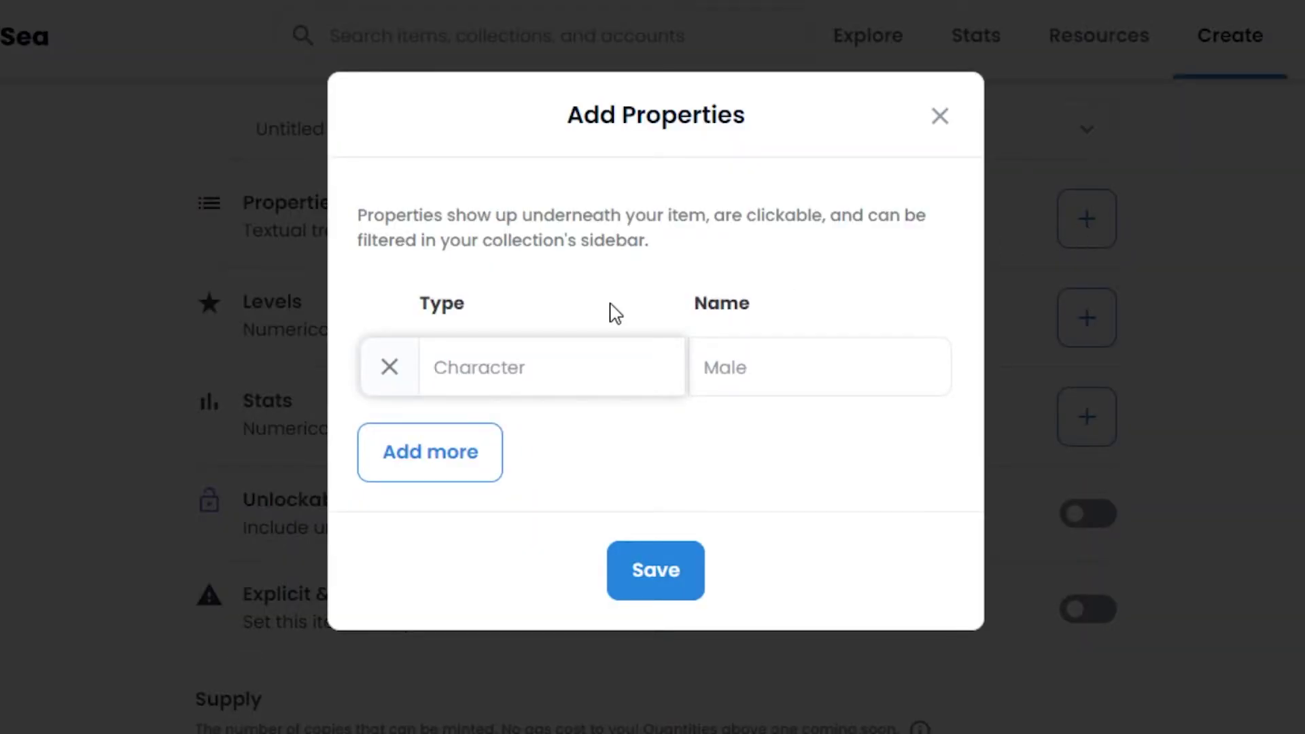
text(Color)
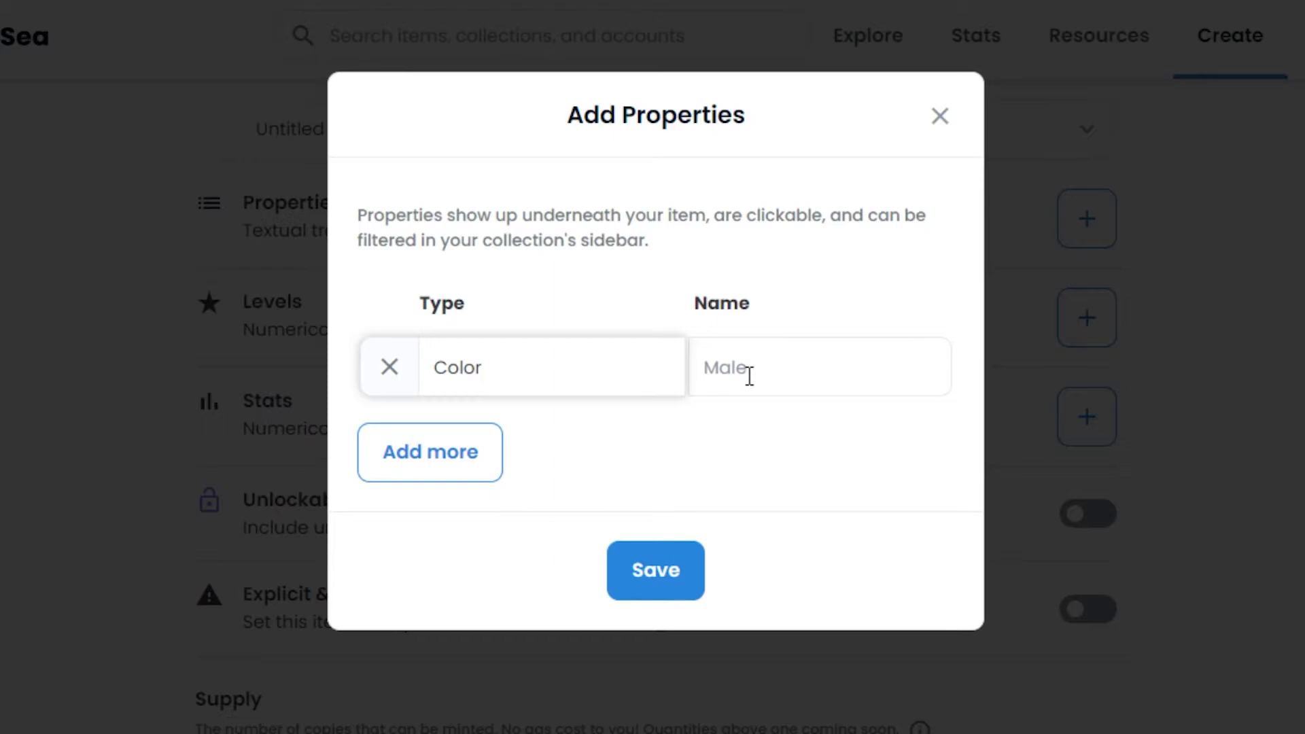
click(749, 375)
text(Blue)
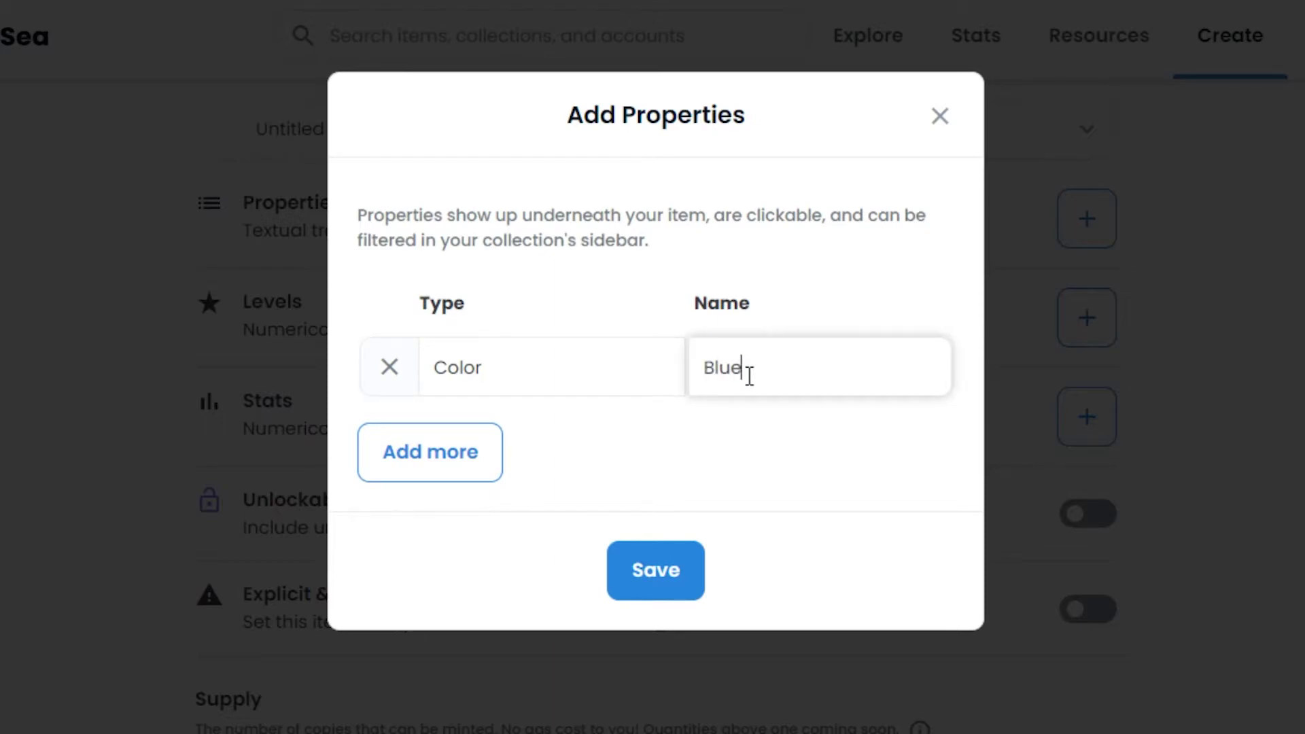
click(501, 460)
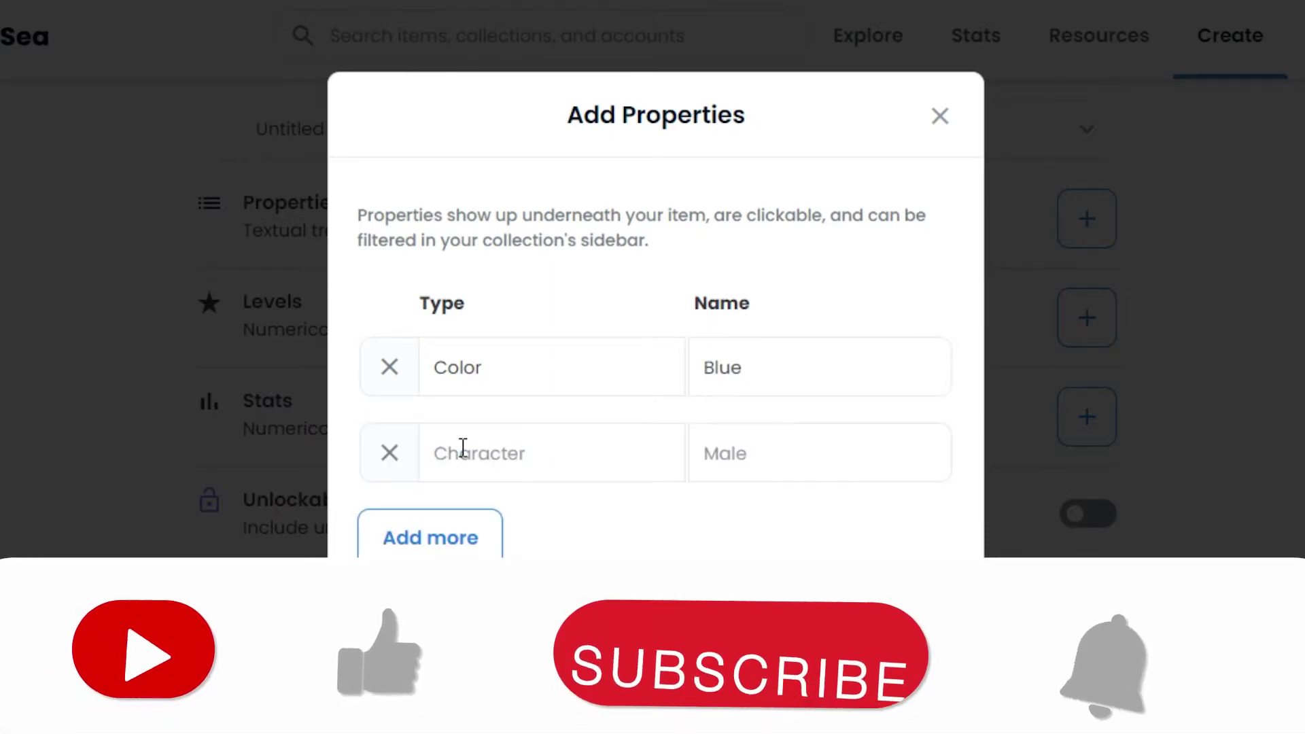
click(533, 456)
text(clor)
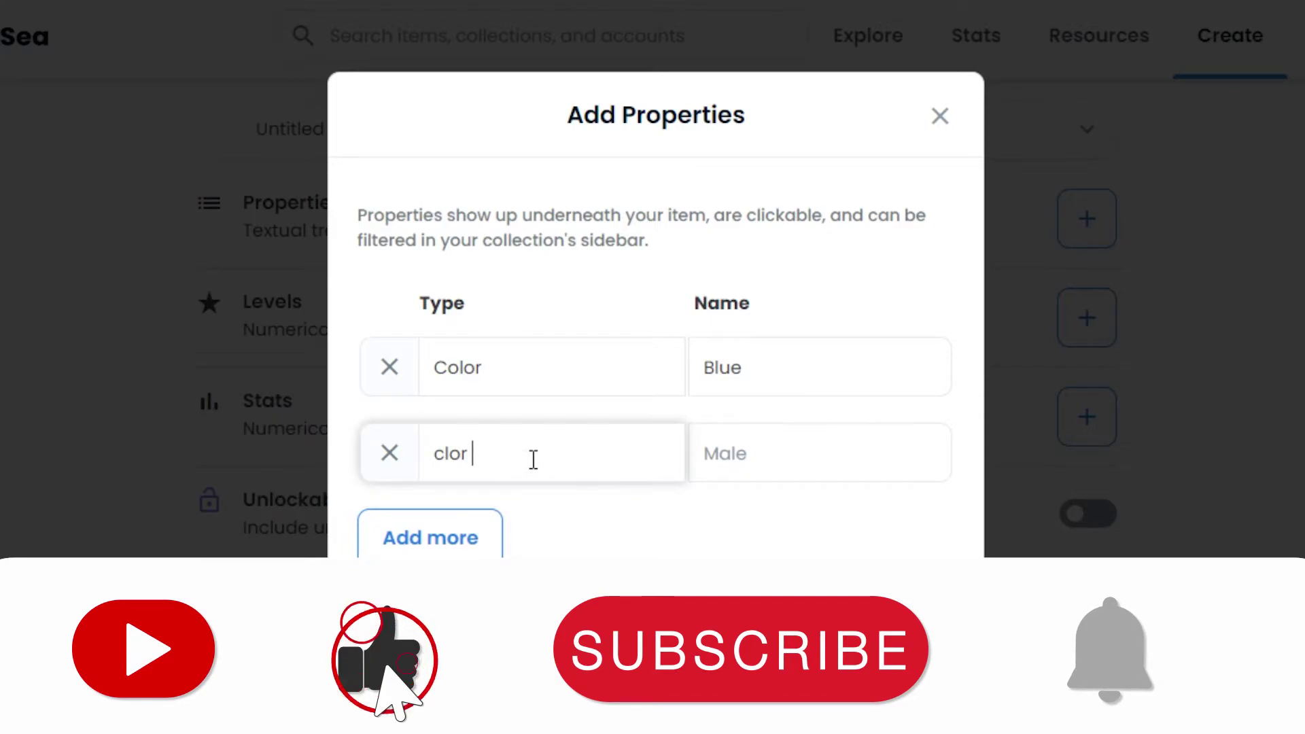
click(729, 466)
text(yell)
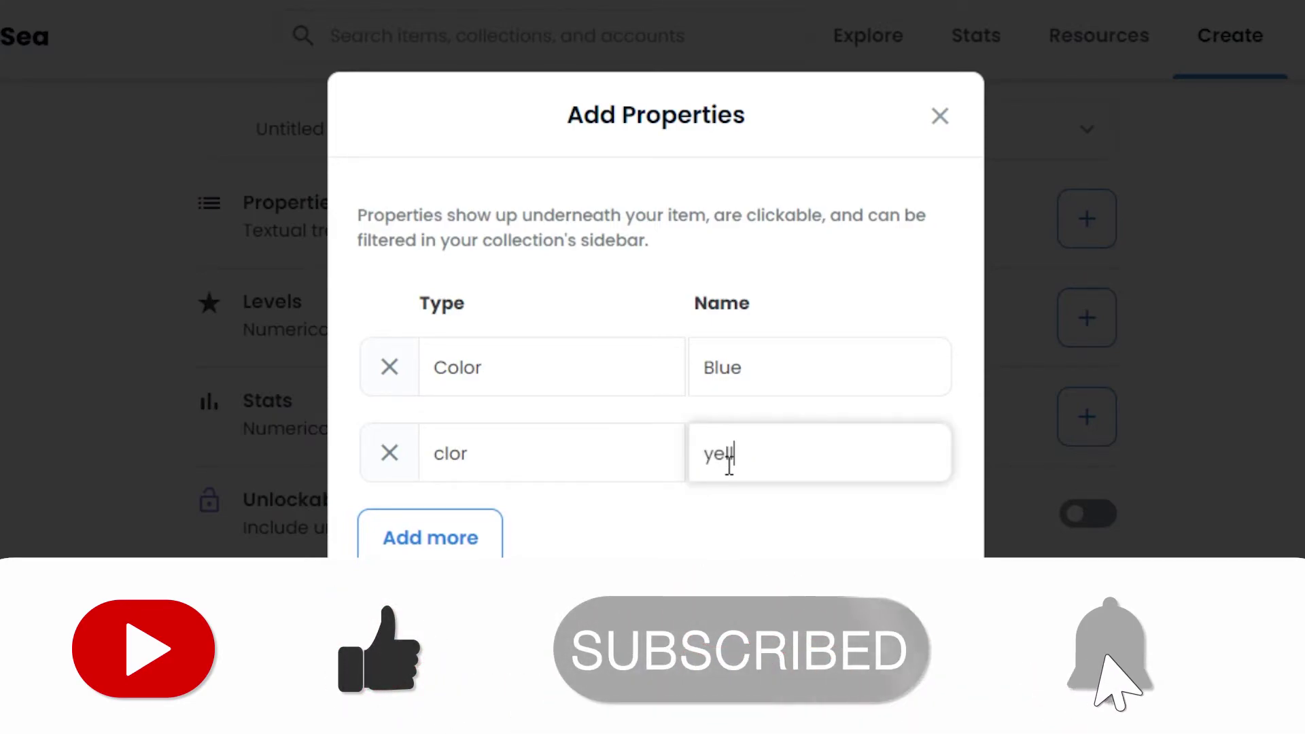
text(ow)
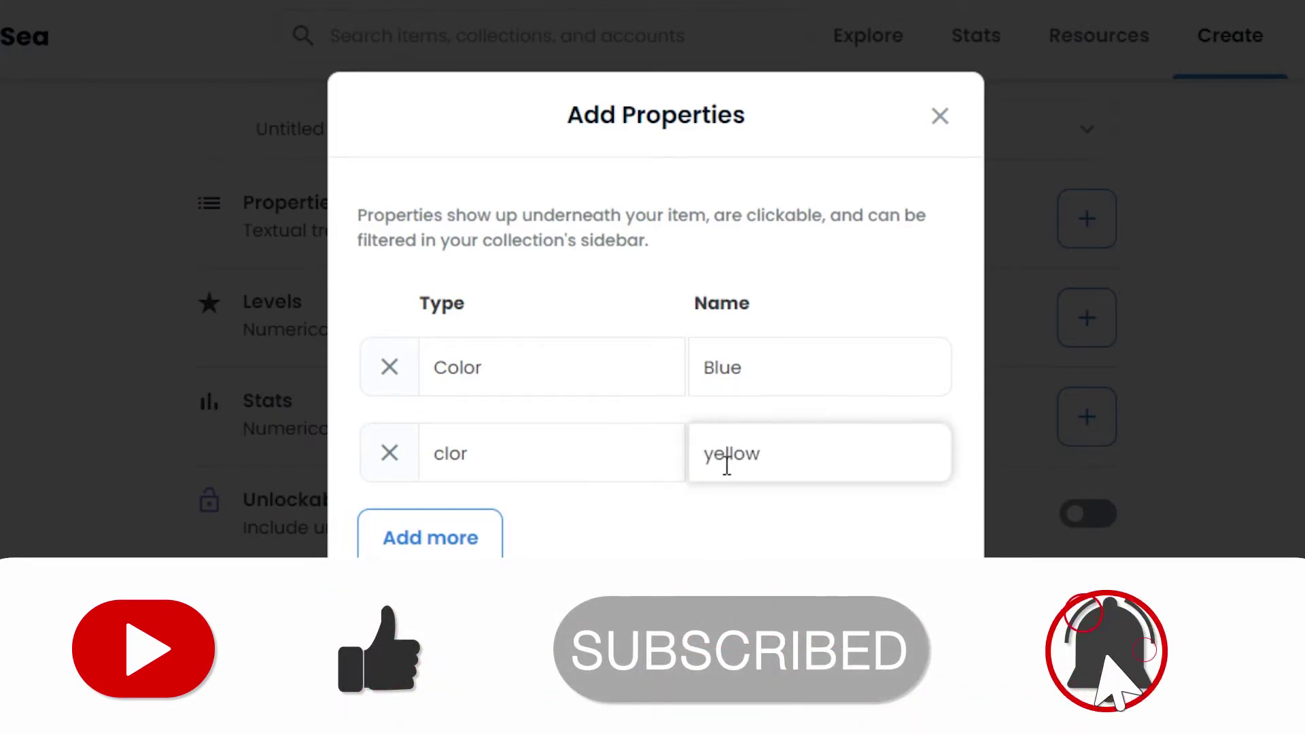
click(443, 452)
text(o)
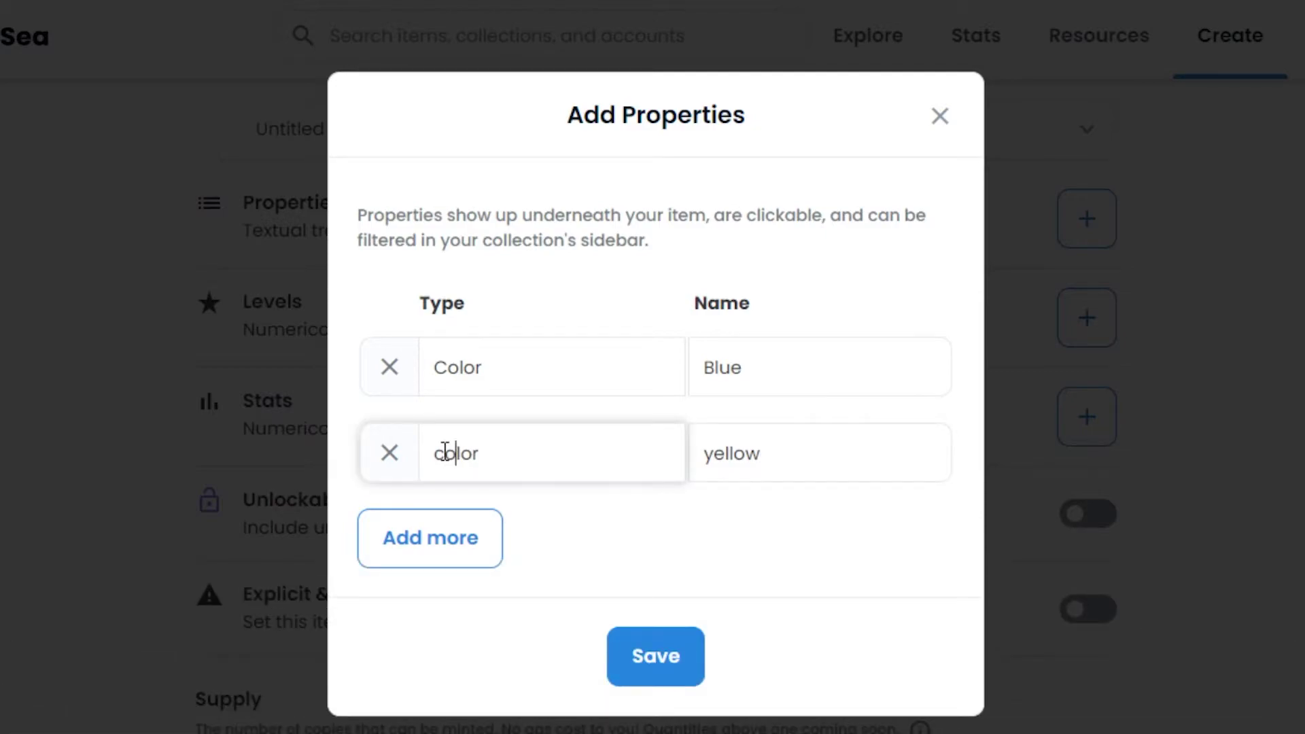
click(659, 670)
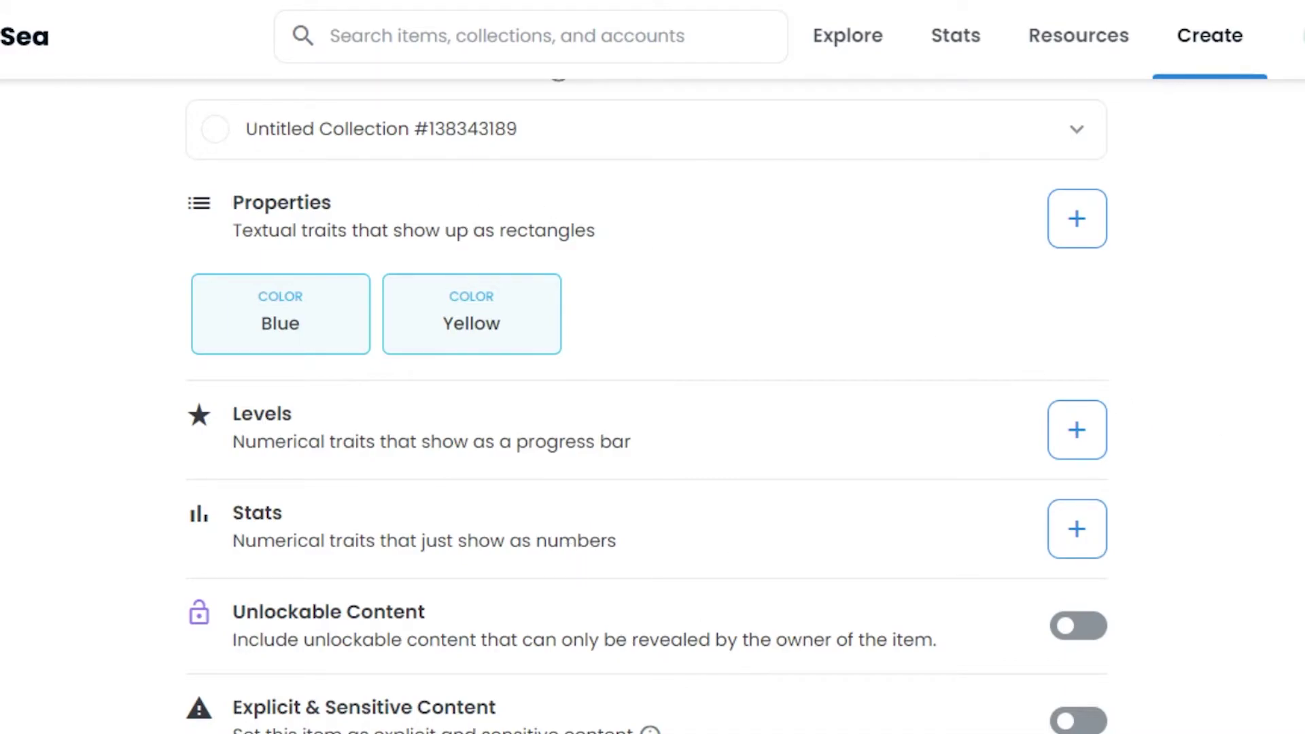
scroll(816, 400, down, 5)
scroll(816, 400, up, 4)
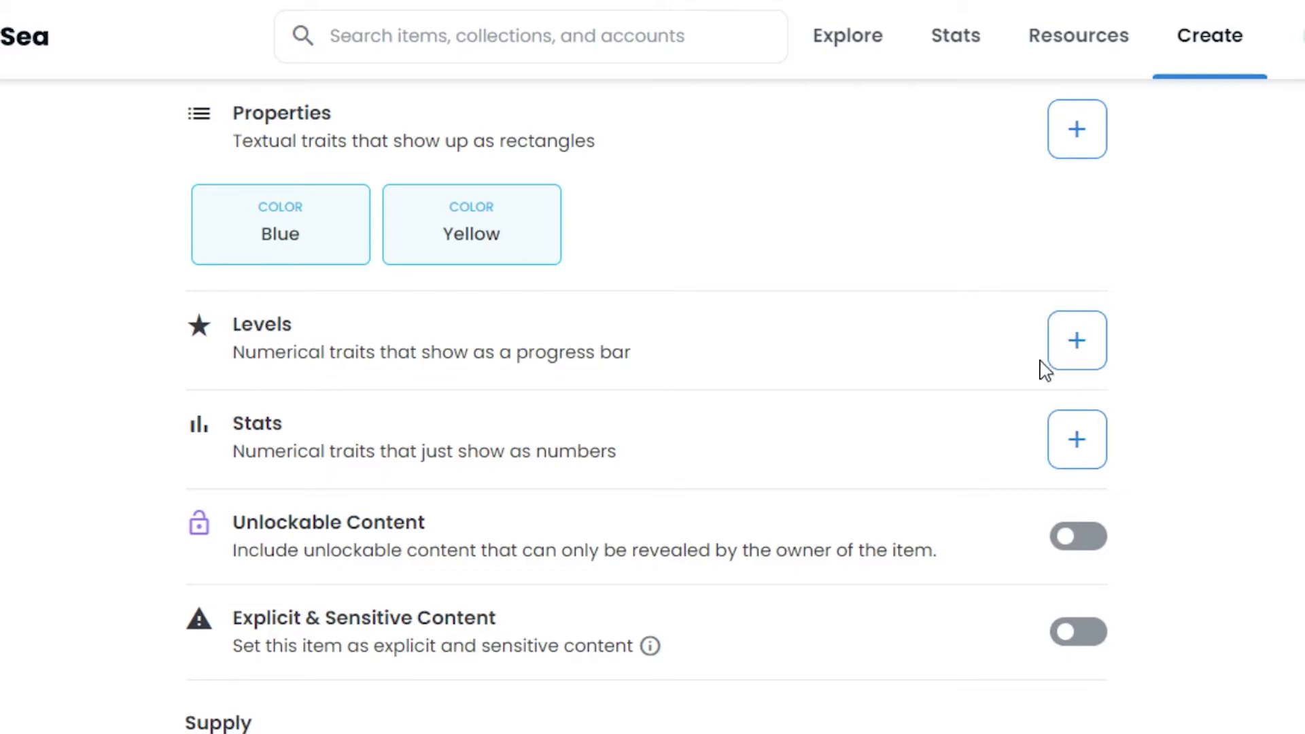
scroll(653, 408, up, 13)
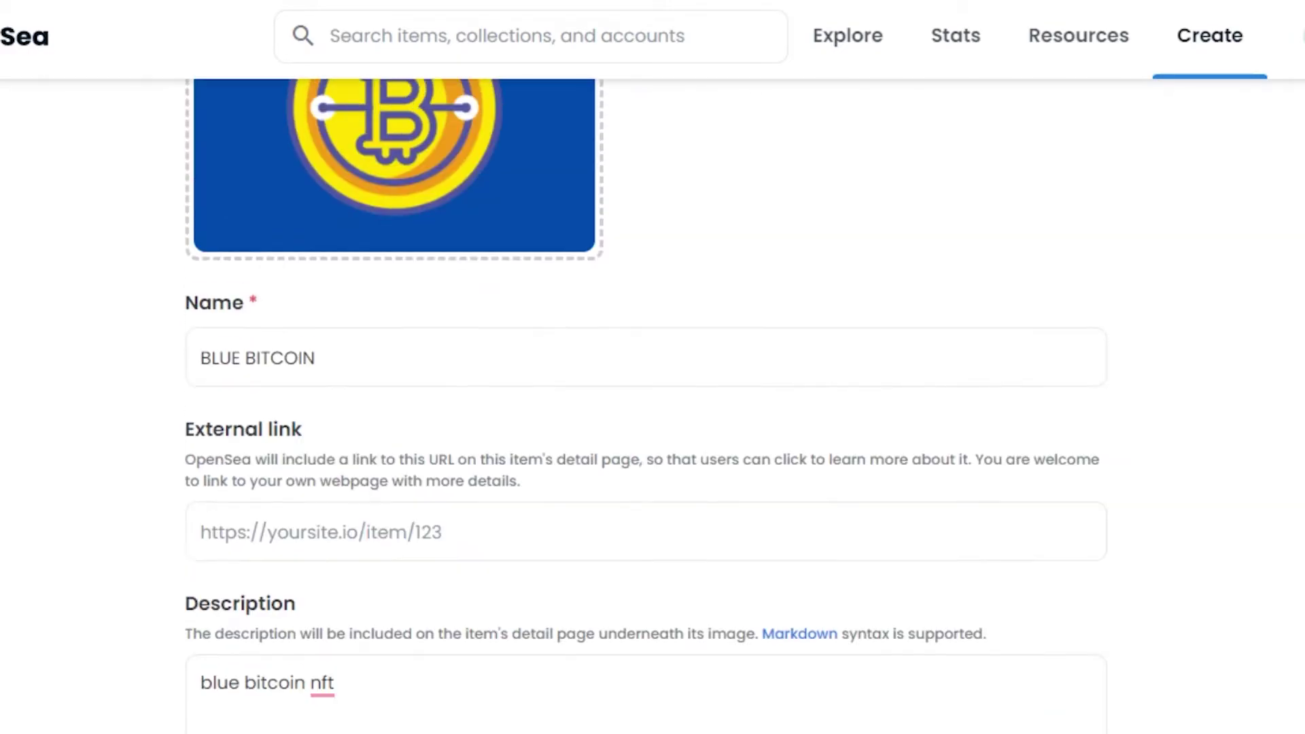
scroll(653, 408, up, 3)
scroll(653, 408, down, 9)
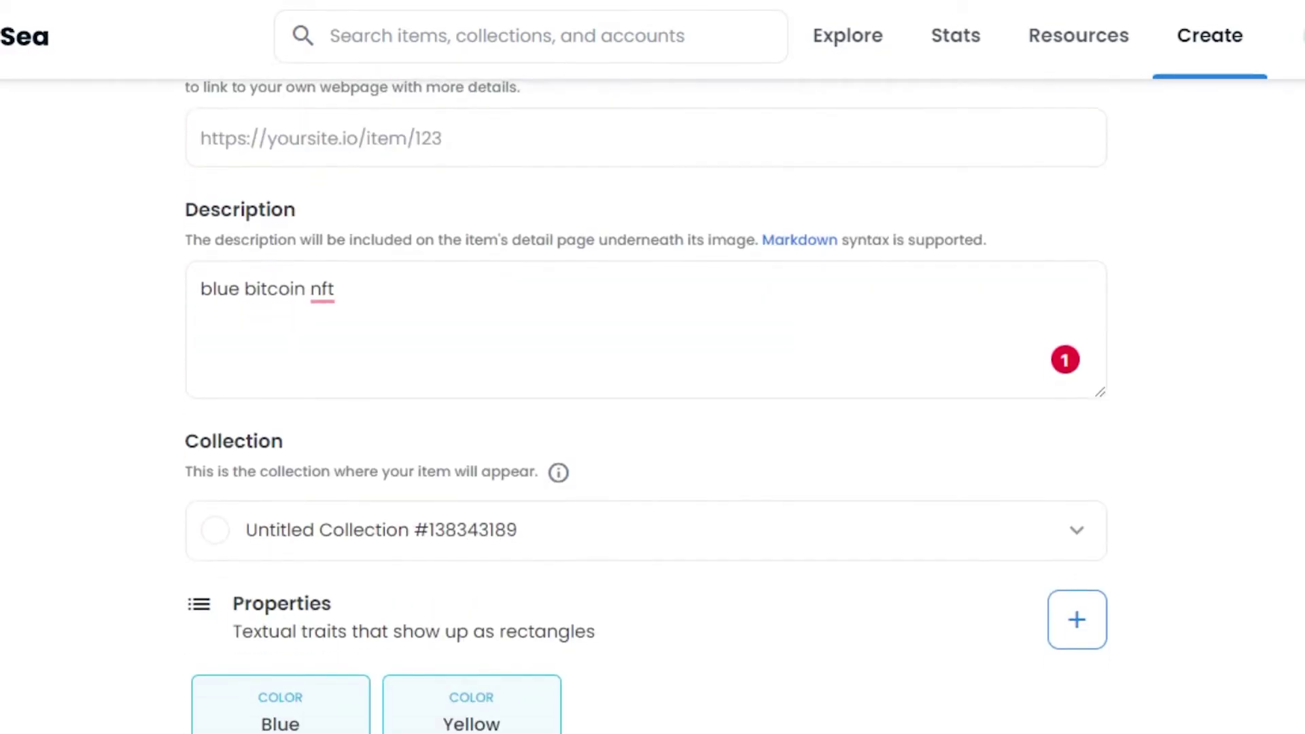
scroll(653, 407, down, 4)
scroll(653, 408, down, 8)
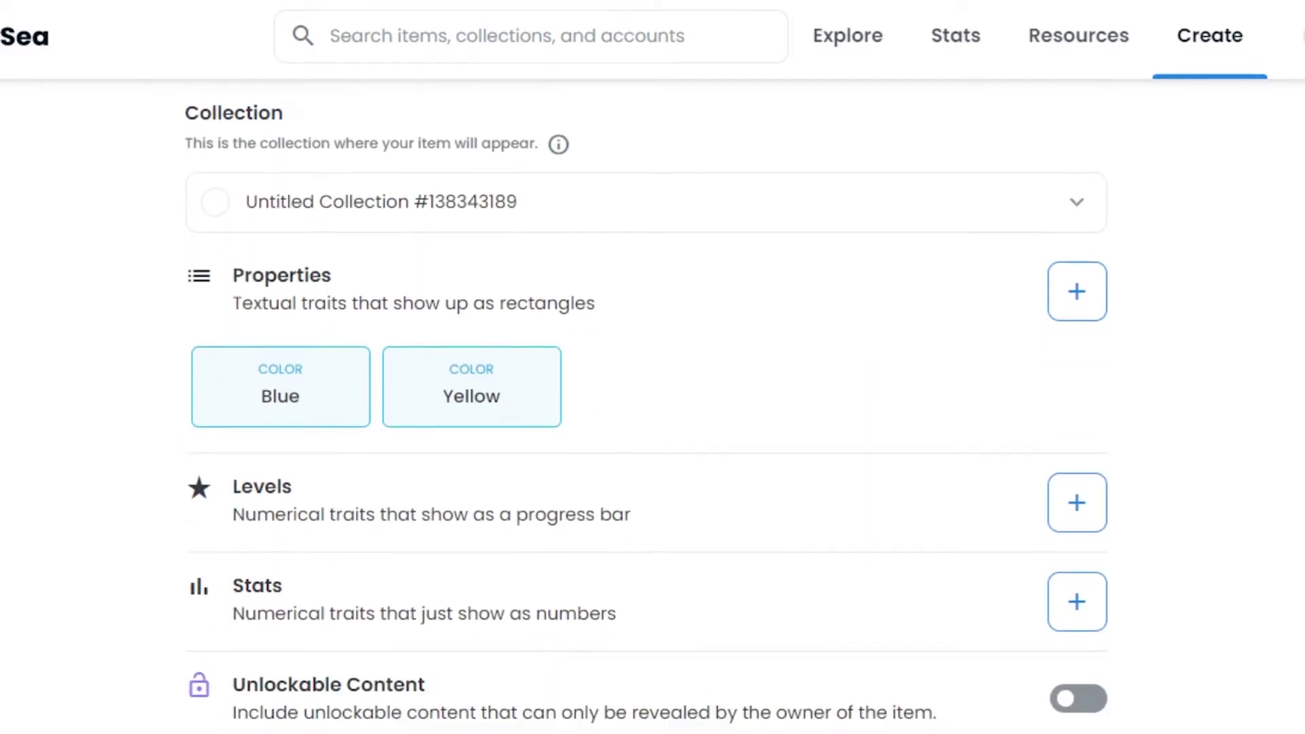
scroll(652, 407, down, 1)
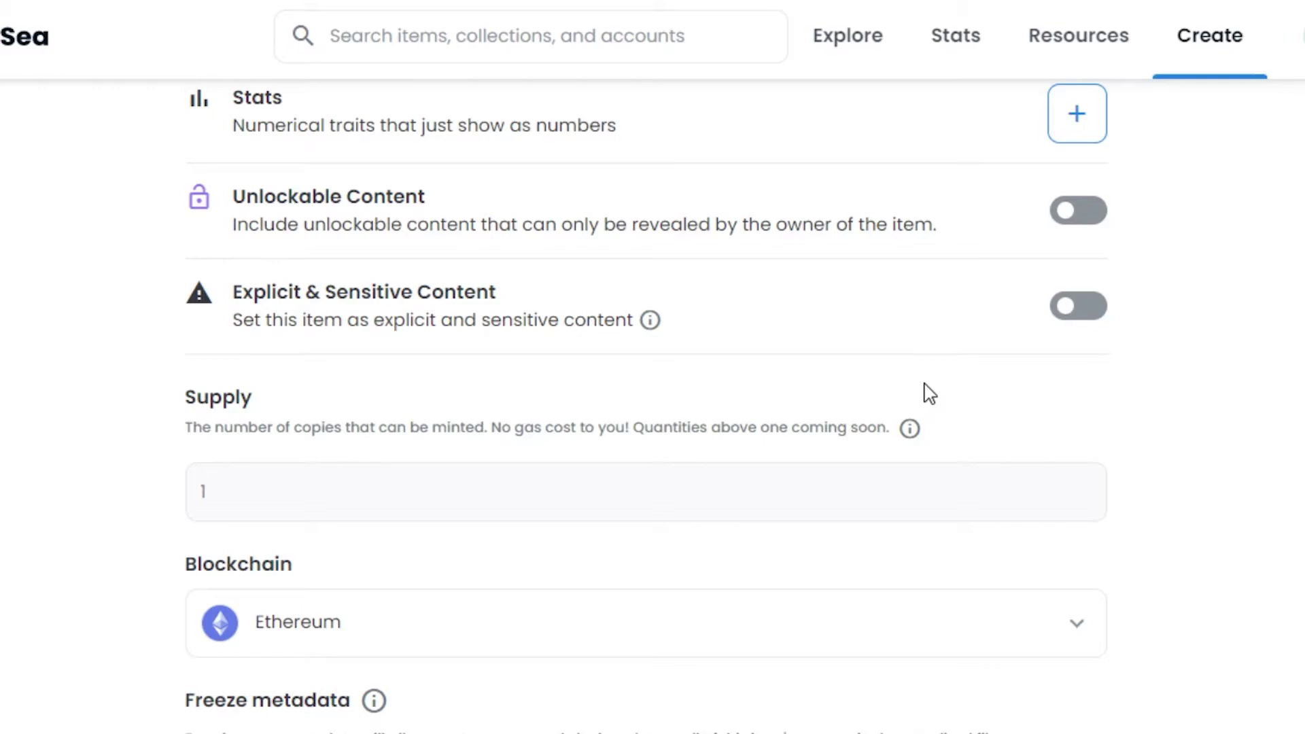
scroll(928, 393, up, 3)
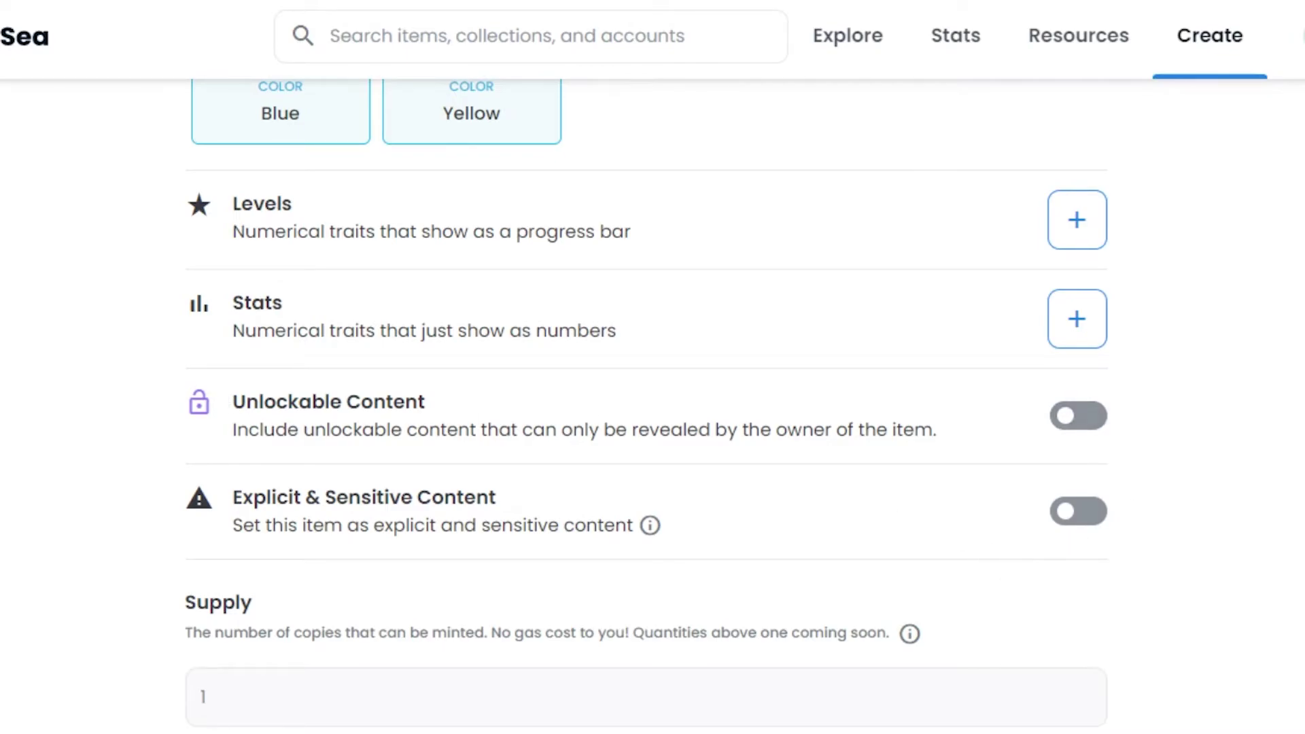
scroll(1004, 568, up, 15)
scroll(647, 406, down, 15)
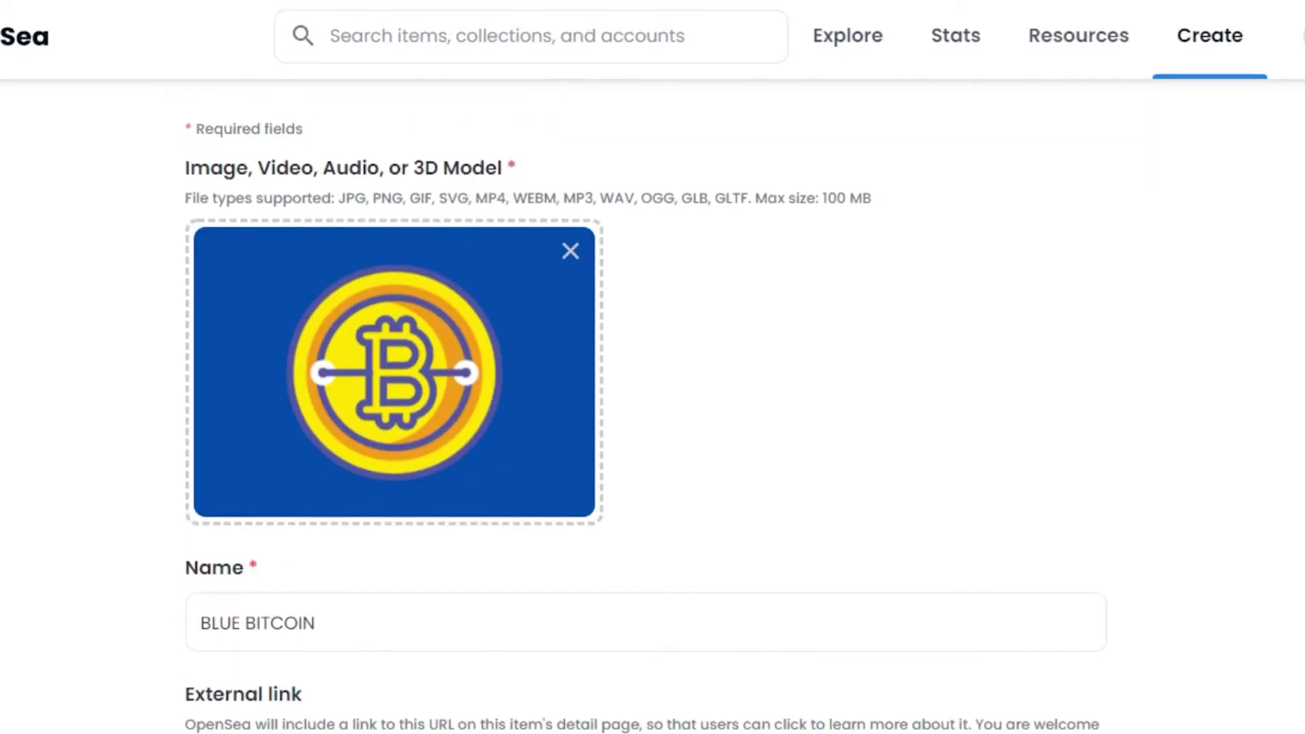
scroll(646, 406, down, 5)
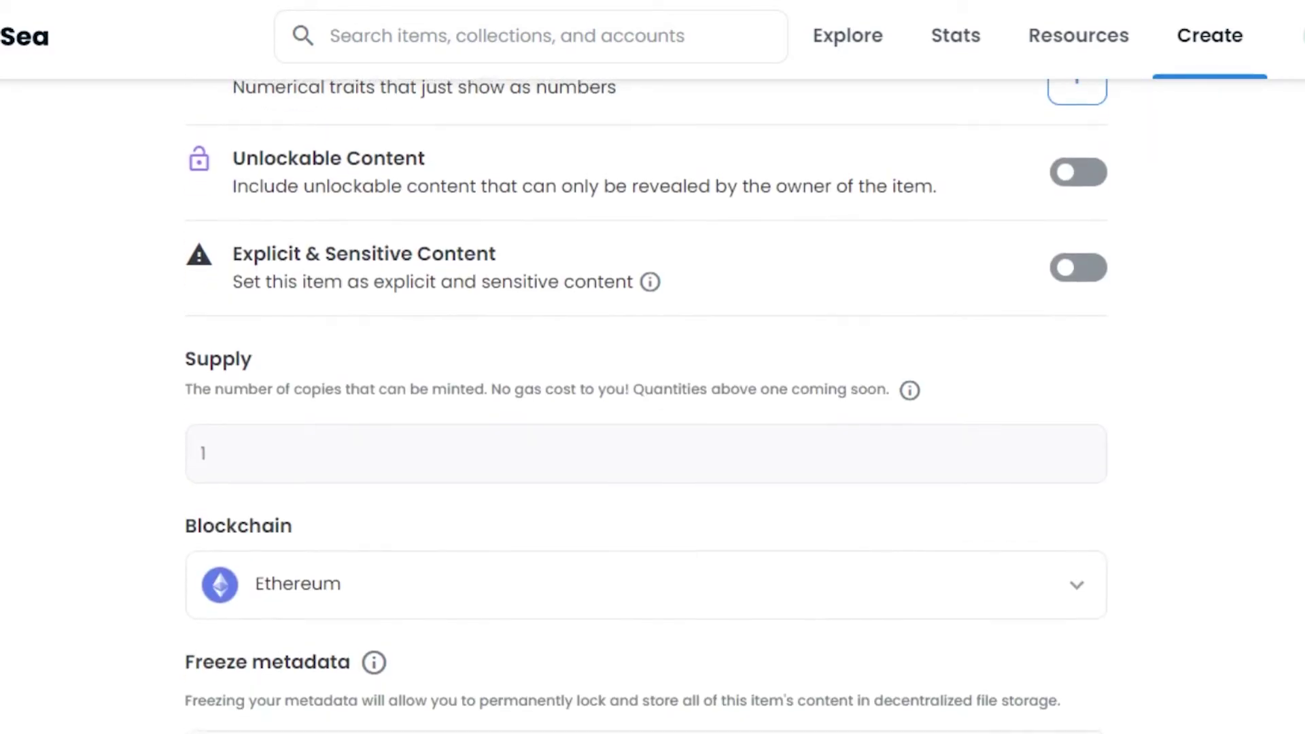
scroll(1048, 306, up, 3)
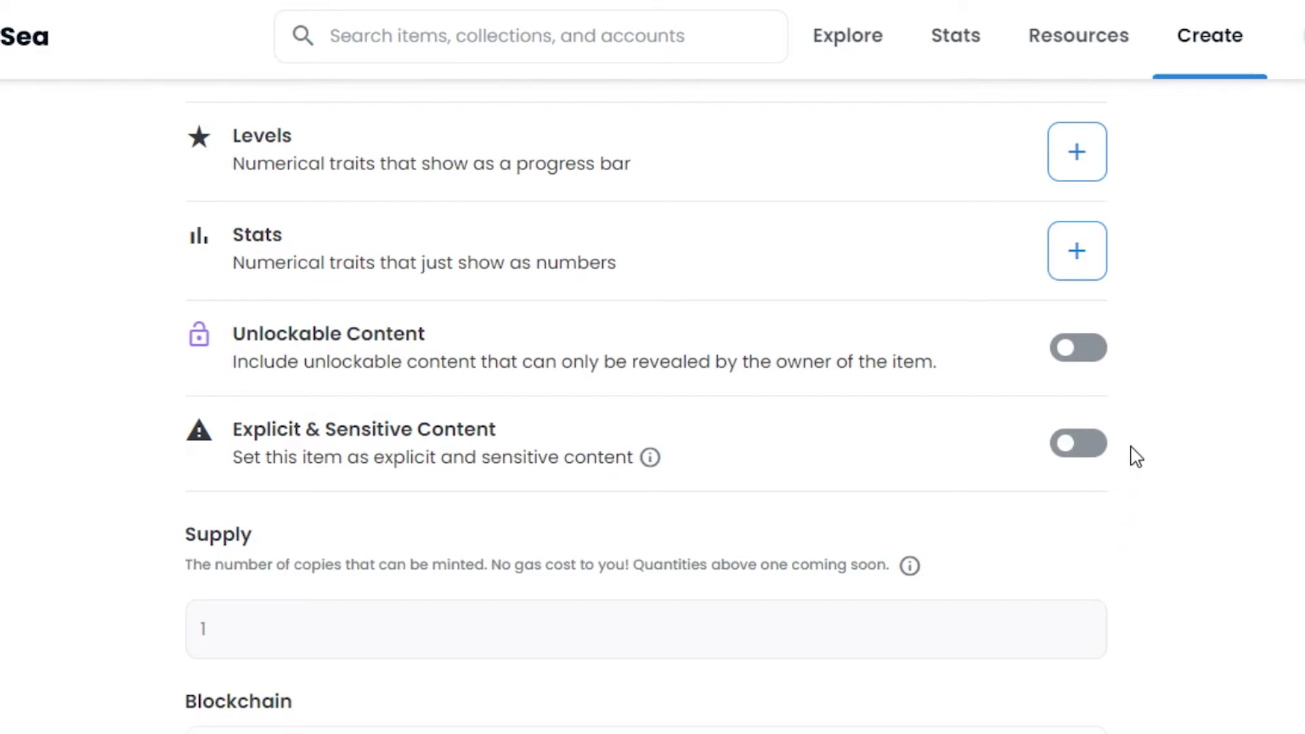
scroll(645, 408, down, 5)
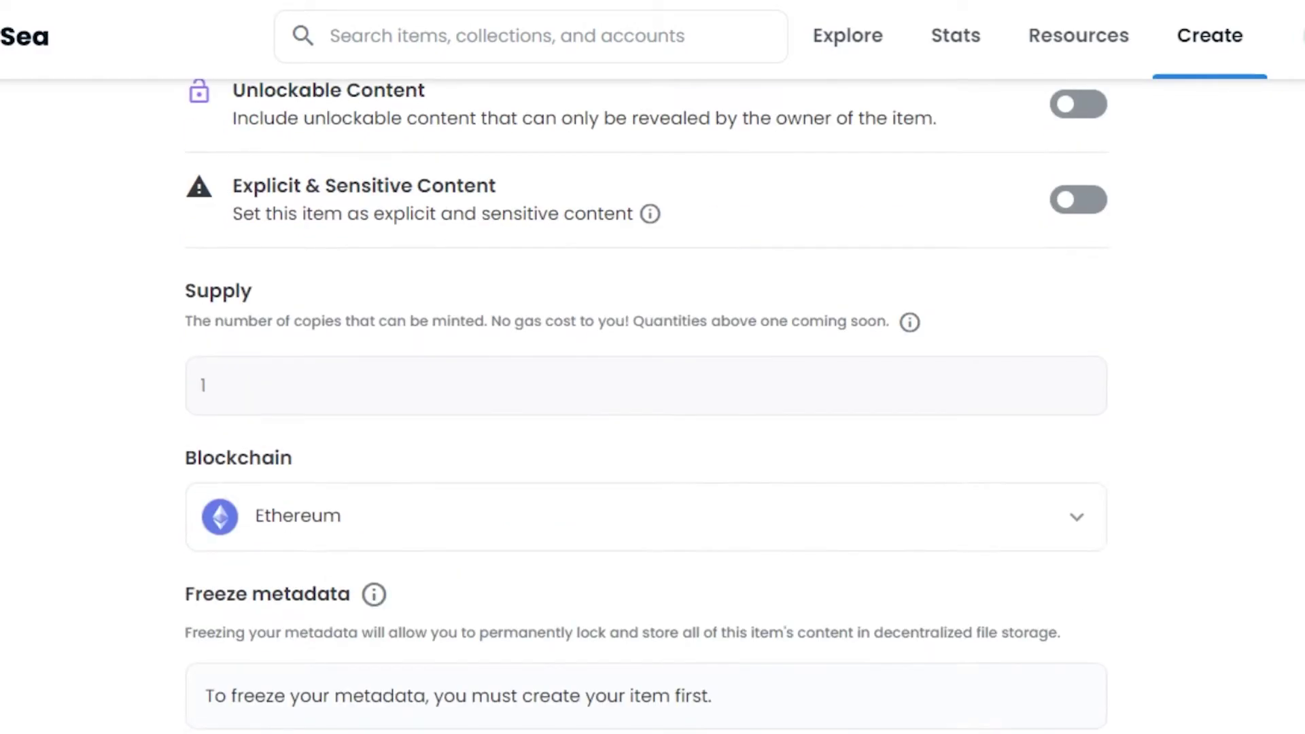
scroll(645, 408, up, 6)
scroll(645, 408, down, 1)
scroll(646, 408, down, 7)
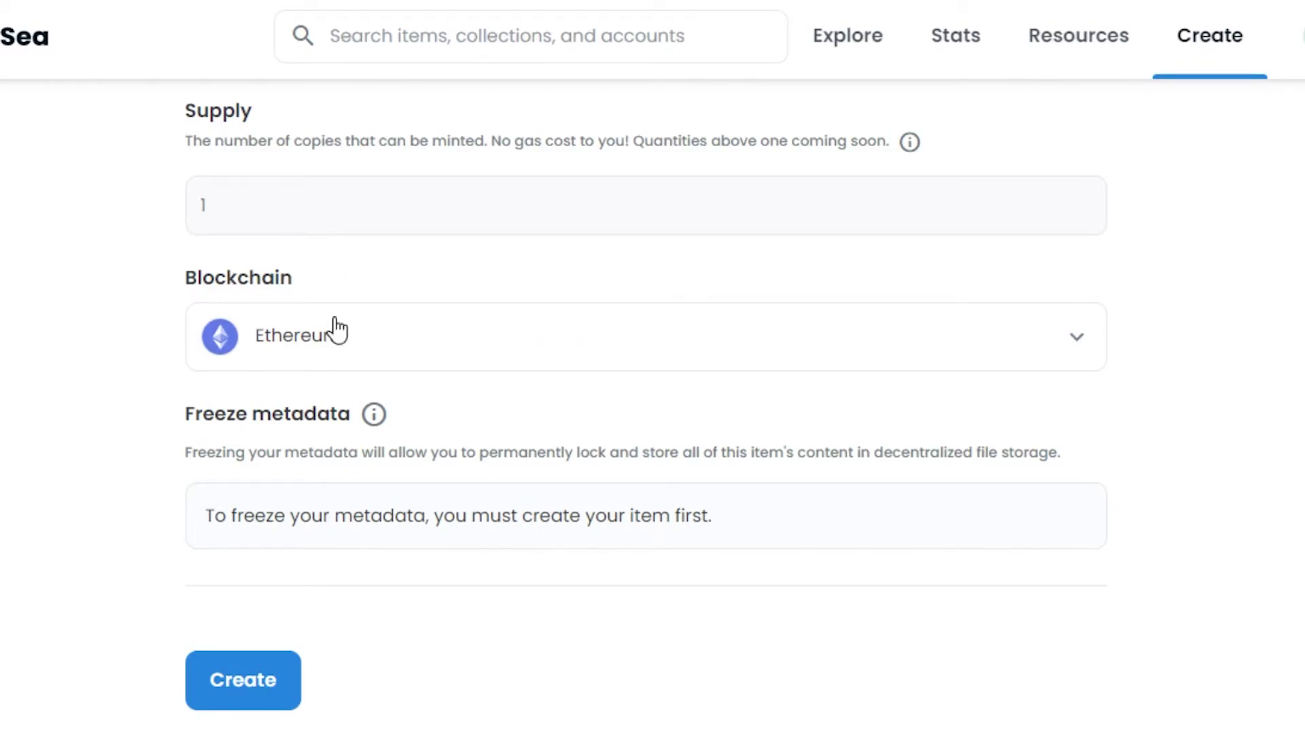
Step: Switch the item's blockchain from Ethereum to Polygon
click(1074, 343)
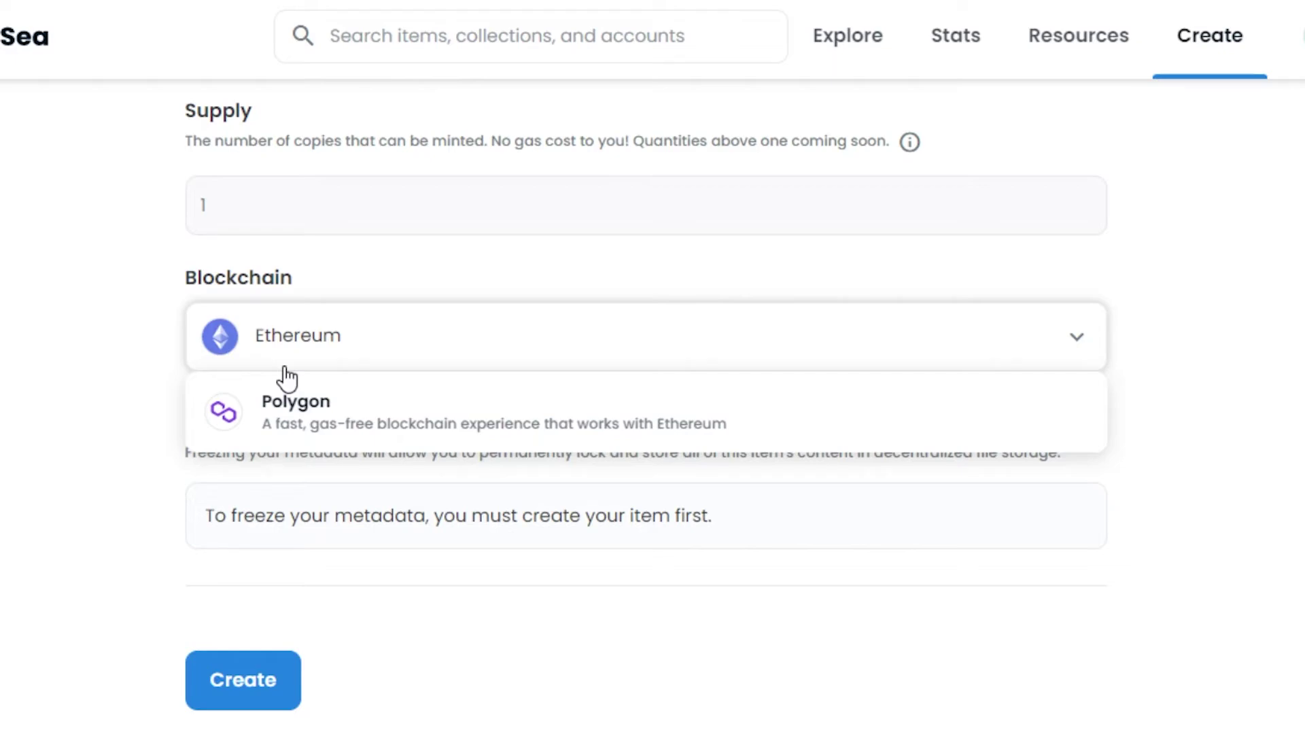
click(262, 437)
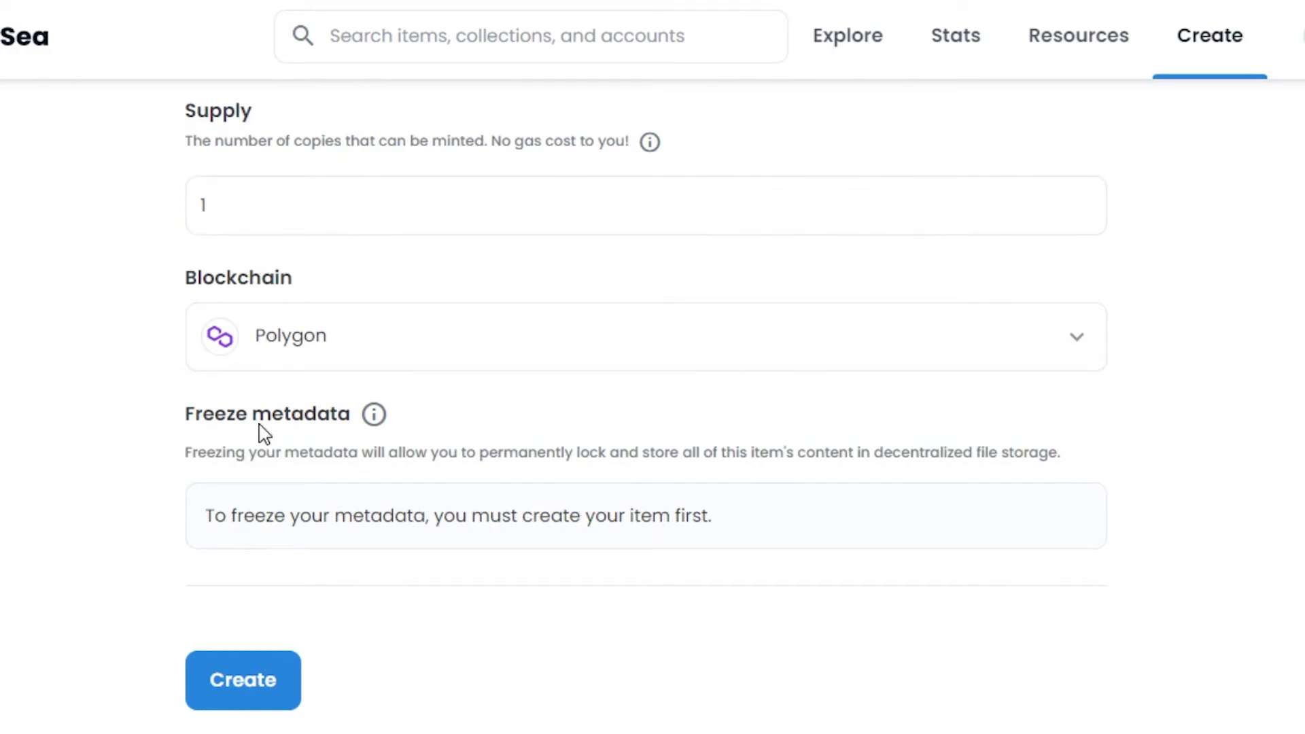
scroll(643, 408, up, 20)
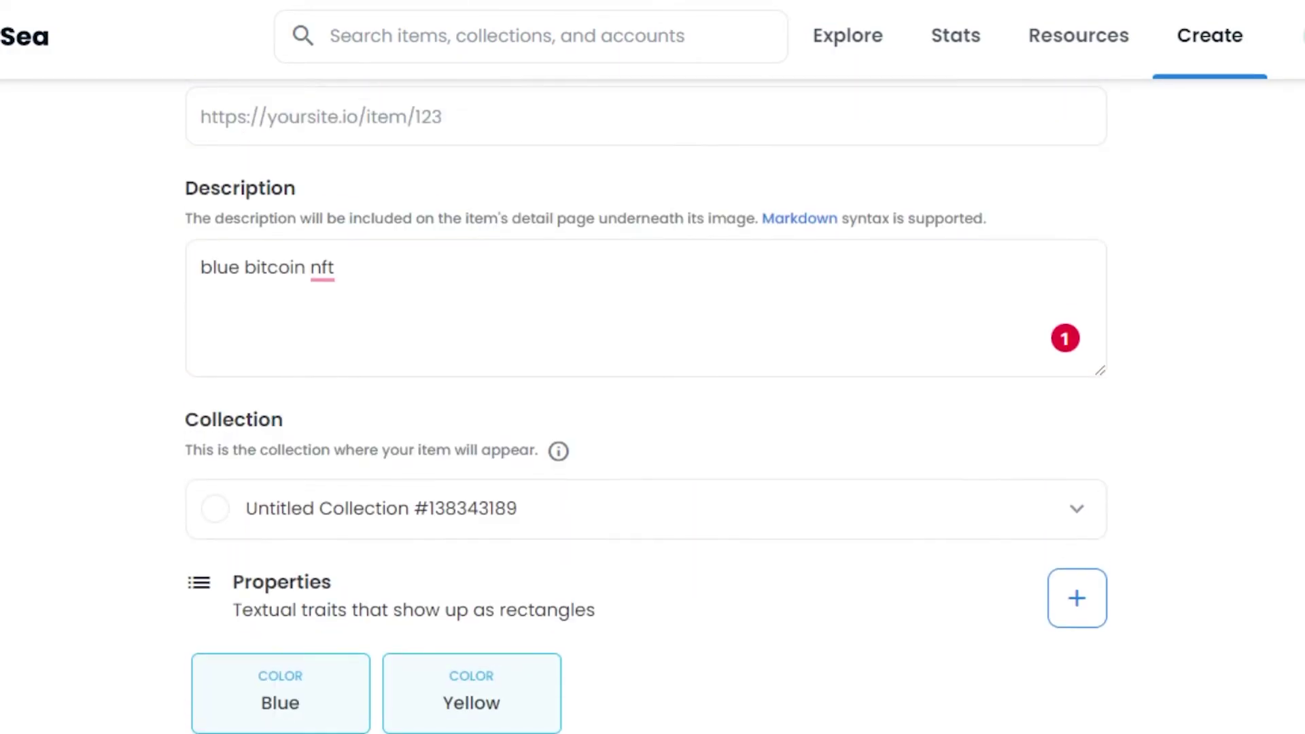
scroll(643, 407, down, 5)
scroll(643, 408, down, 15)
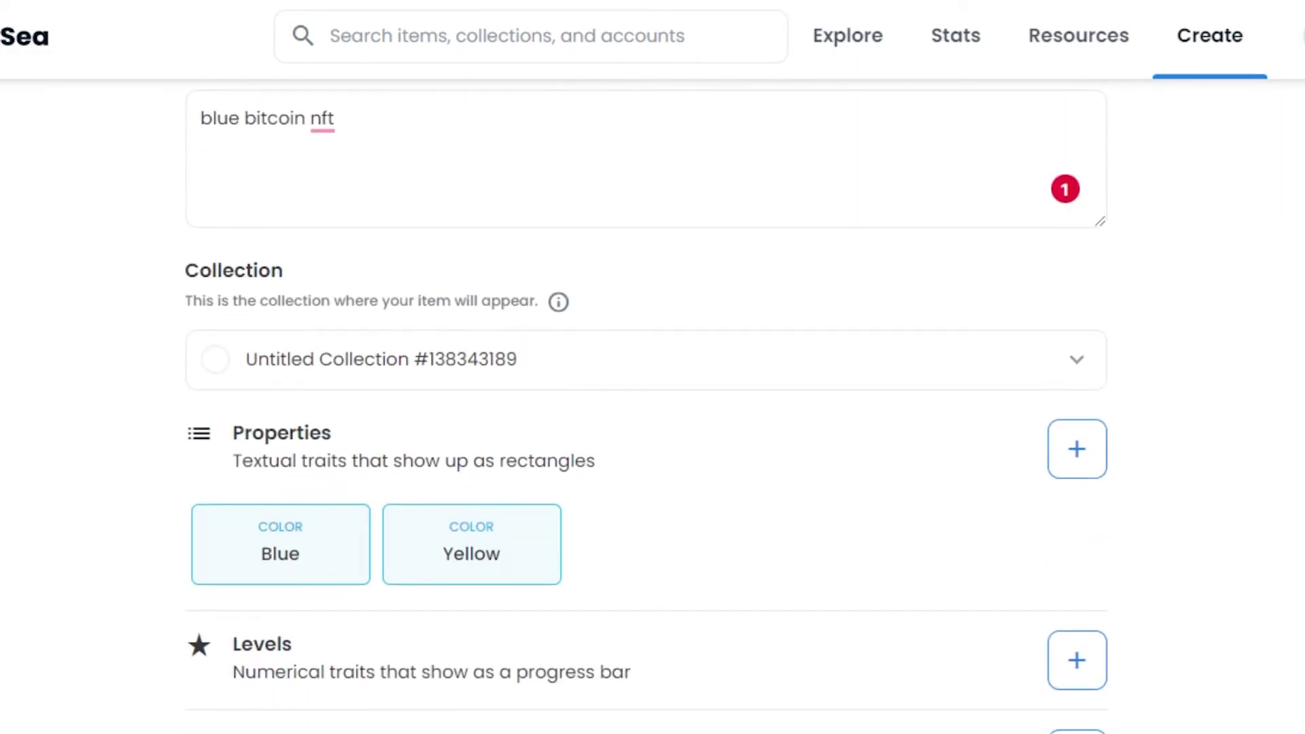
scroll(643, 408, down, 1)
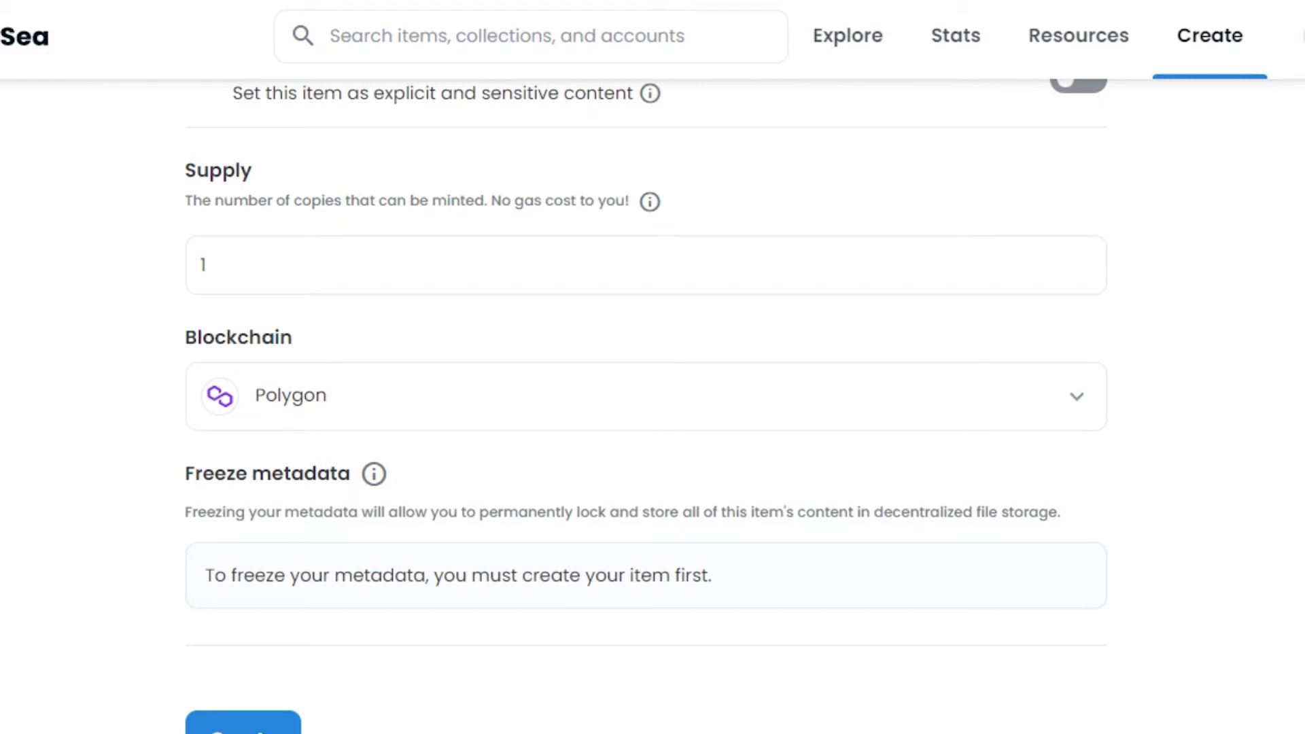
scroll(483, 600, down, 2)
scroll(484, 599, up, 1)
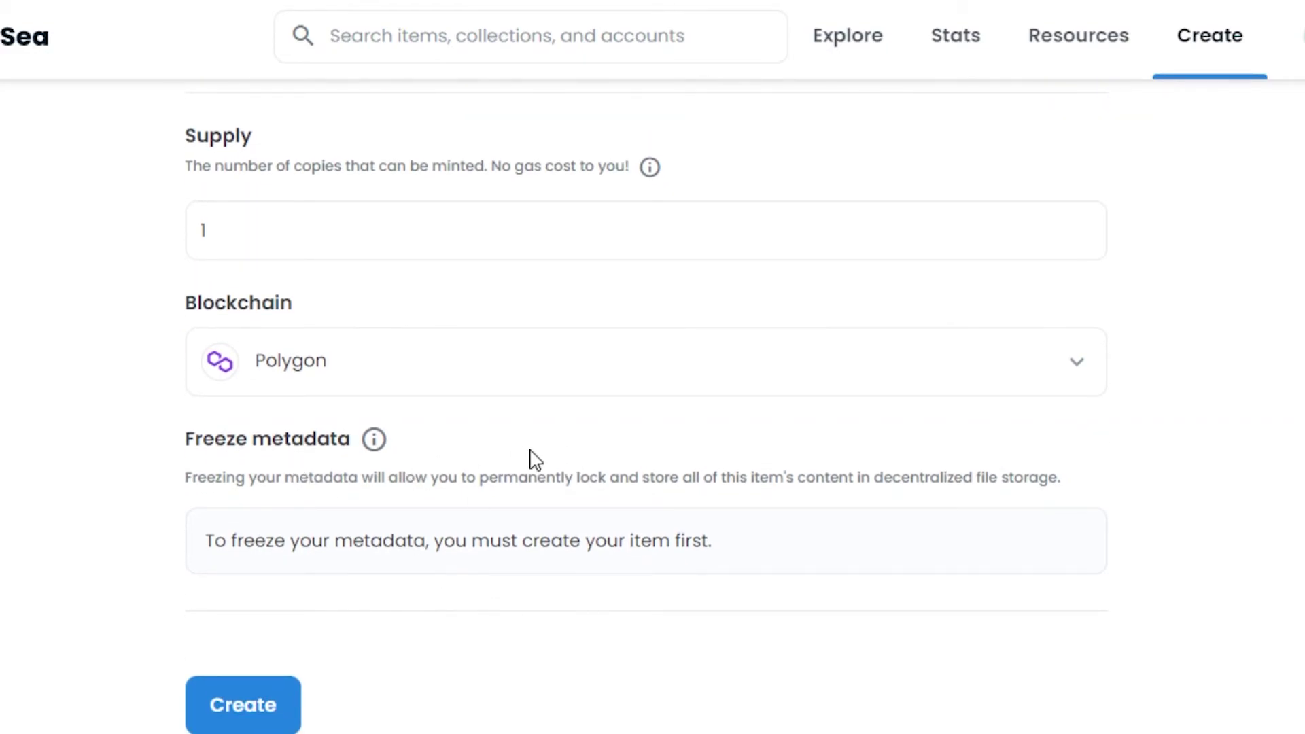
Step: Create the BLUE BITCOIN item and wait for the 'You created BLUE BITCOIN!' confirmation
click(251, 707)
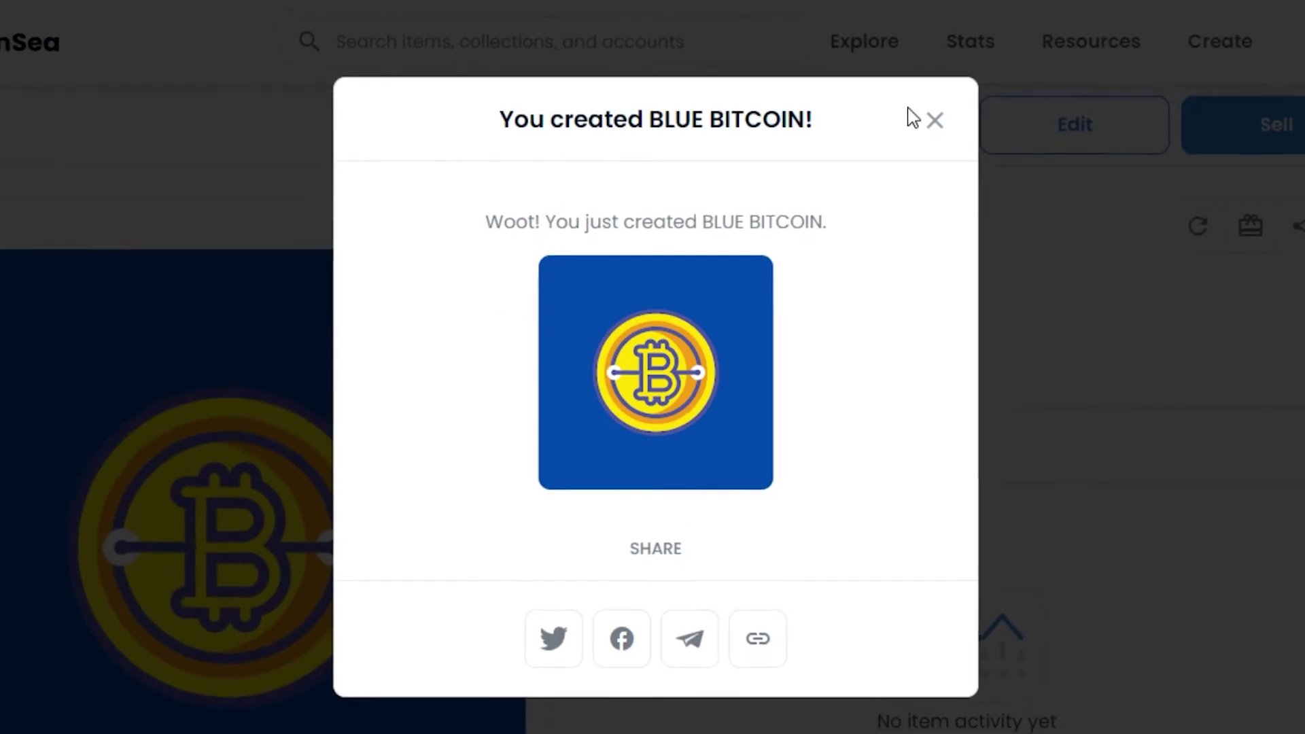
click(939, 116)
scroll(939, 272, down, 5)
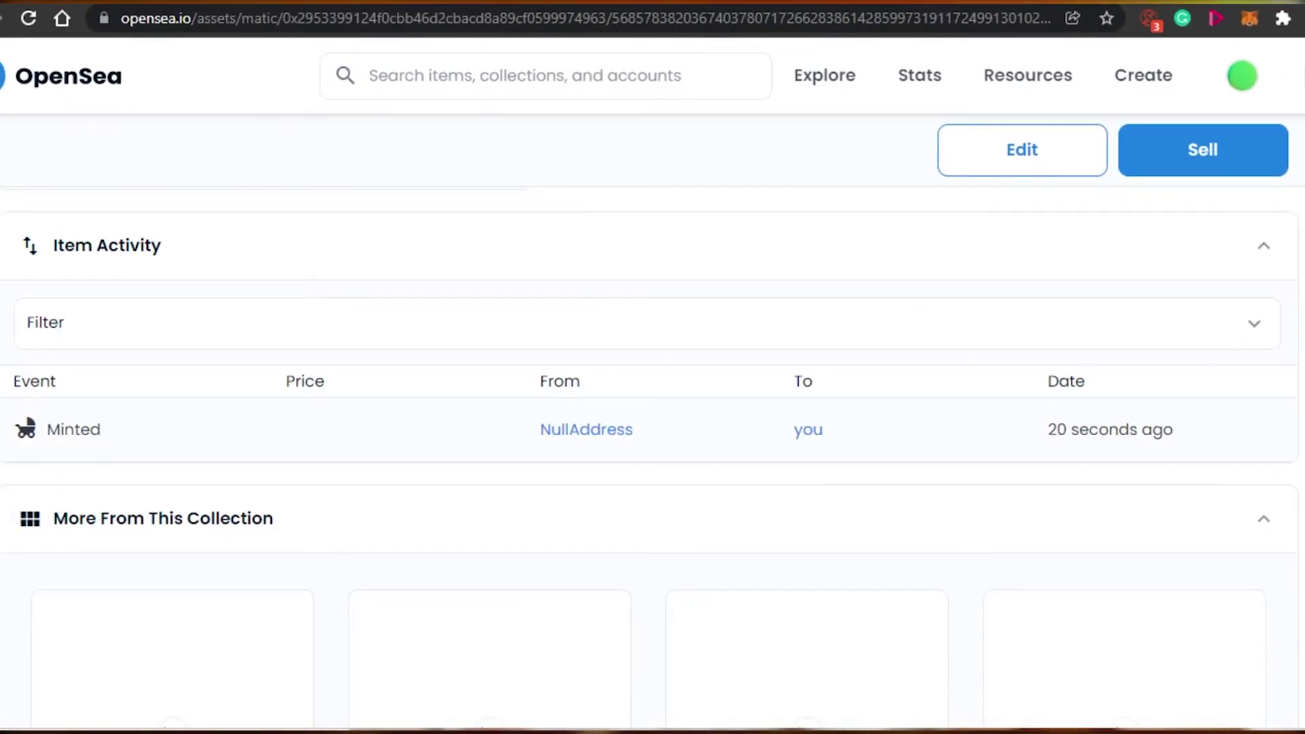
scroll(652, 408, down, 1)
scroll(653, 408, up, 10)
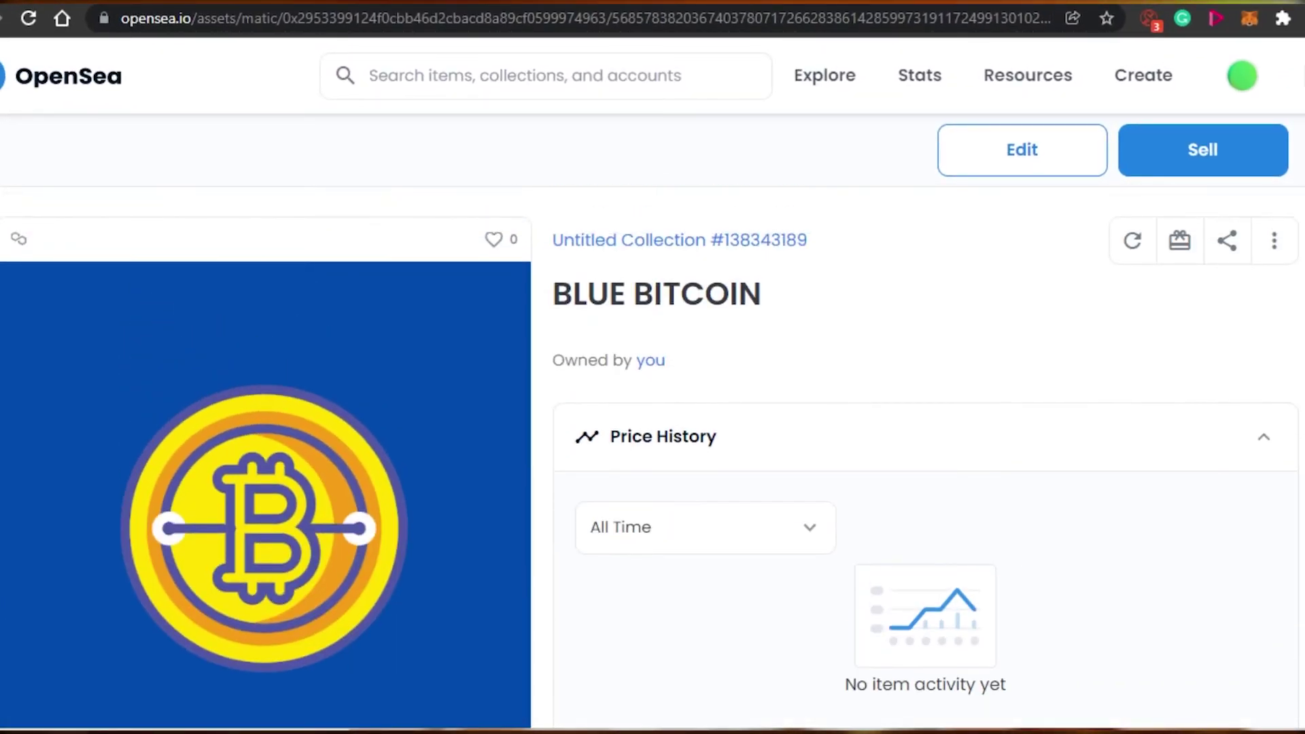
scroll(652, 408, down, 5)
scroll(652, 408, up, 5)
scroll(652, 408, down, 6)
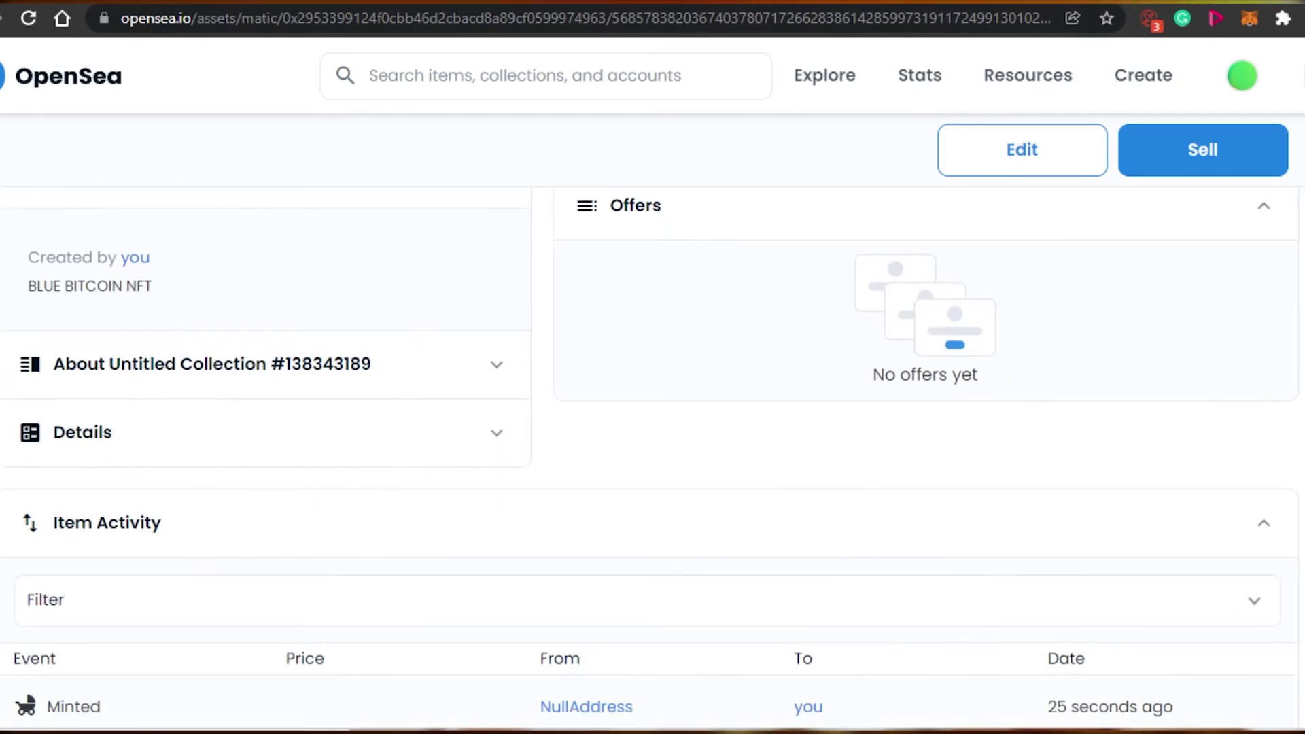
scroll(653, 408, down, 5)
scroll(653, 408, up, 9)
scroll(653, 408, down, 3)
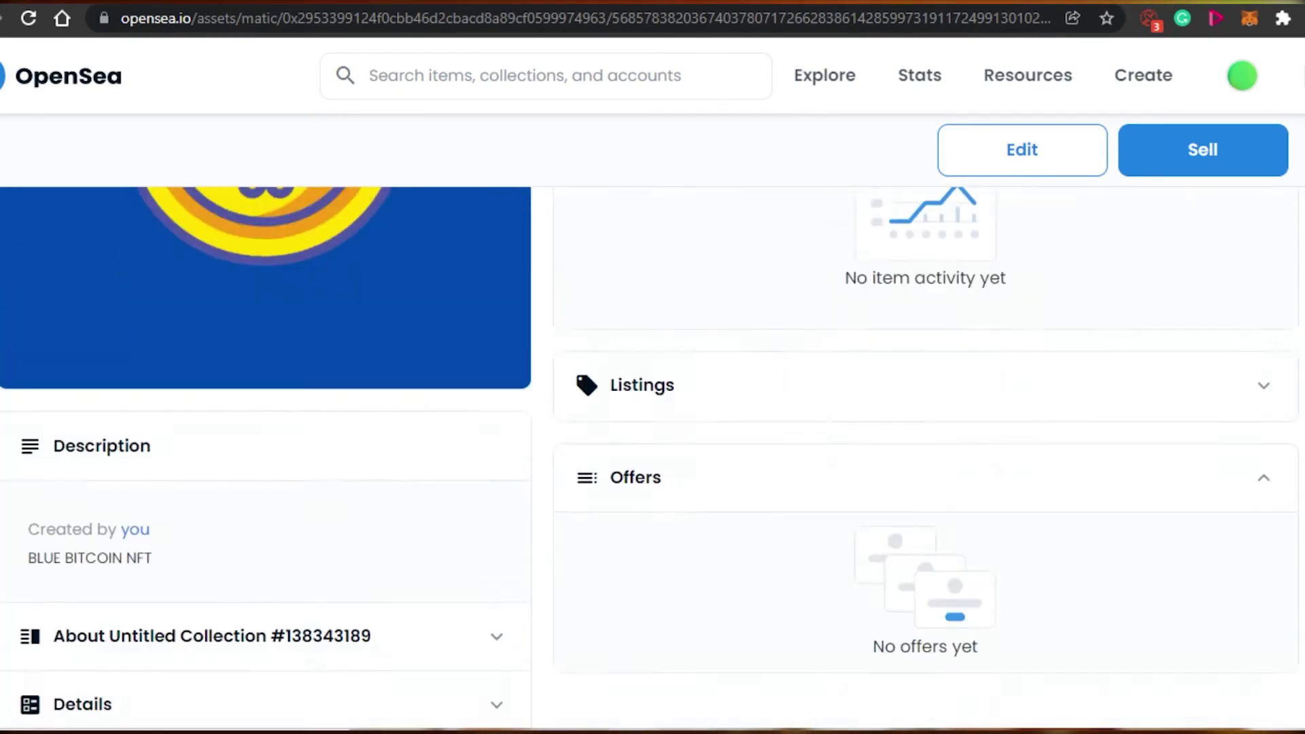
scroll(961, 368, down, 8)
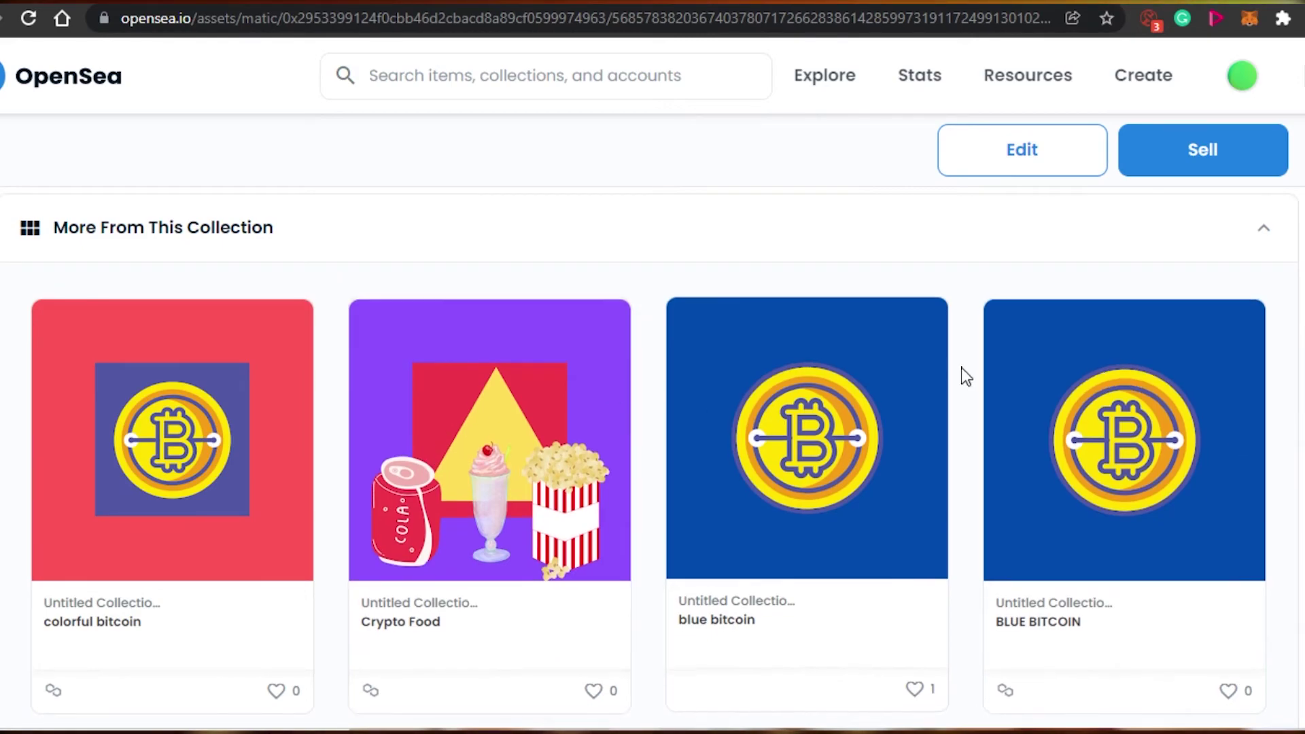
scroll(1228, 417, up, 10)
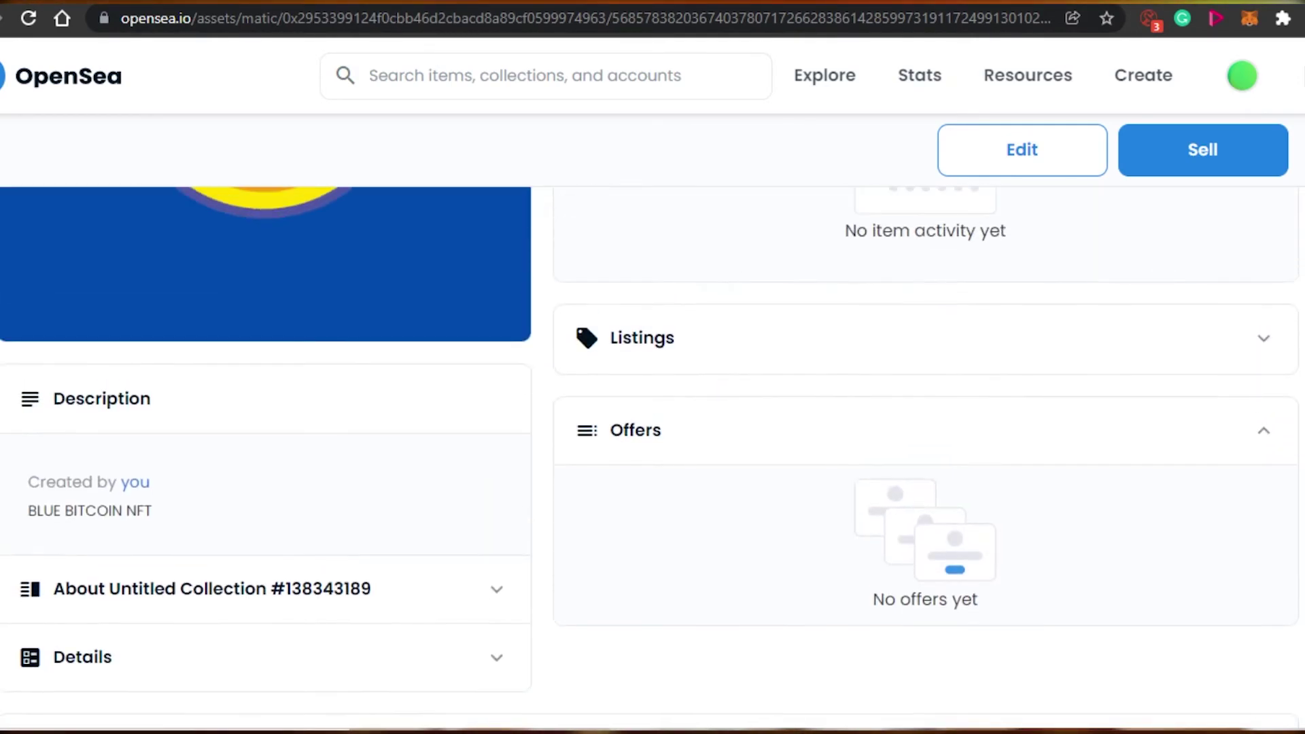
scroll(652, 408, up, 5)
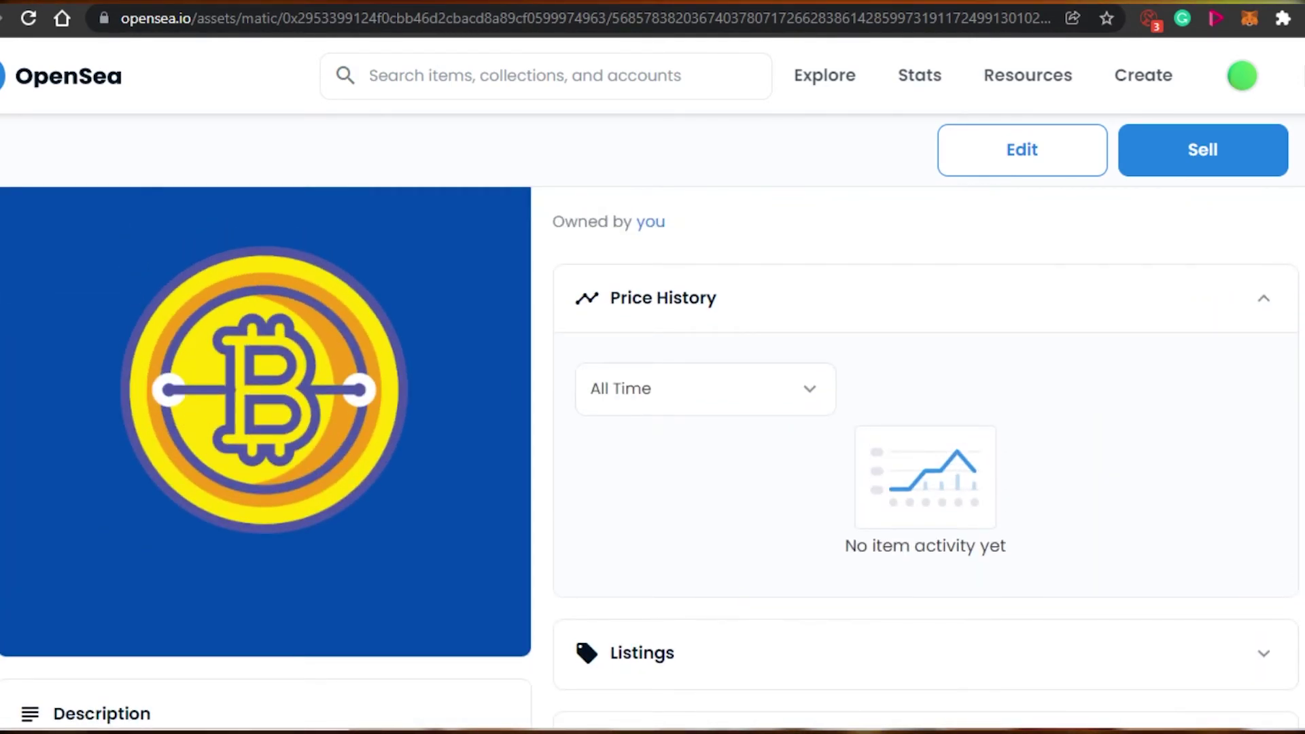
scroll(652, 407, up, 2)
scroll(652, 407, down, 2)
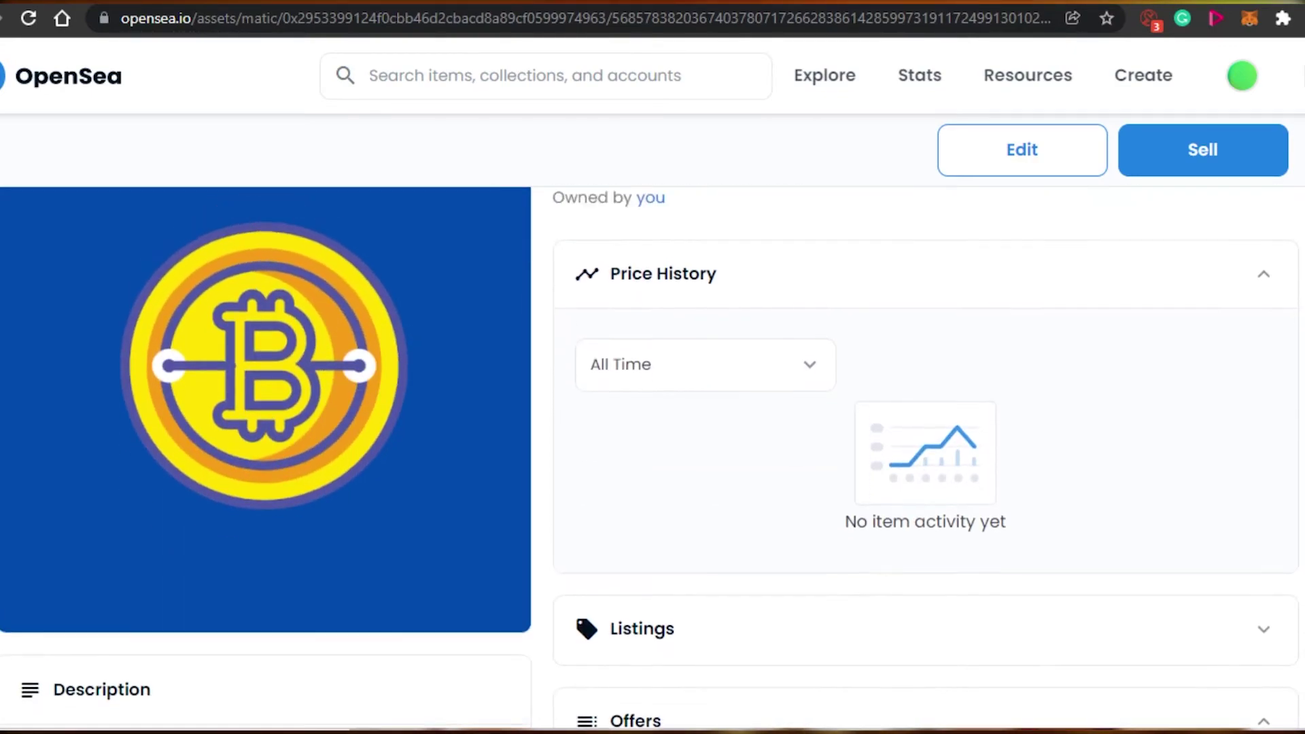
scroll(653, 408, up, 2)
scroll(652, 408, down, 2)
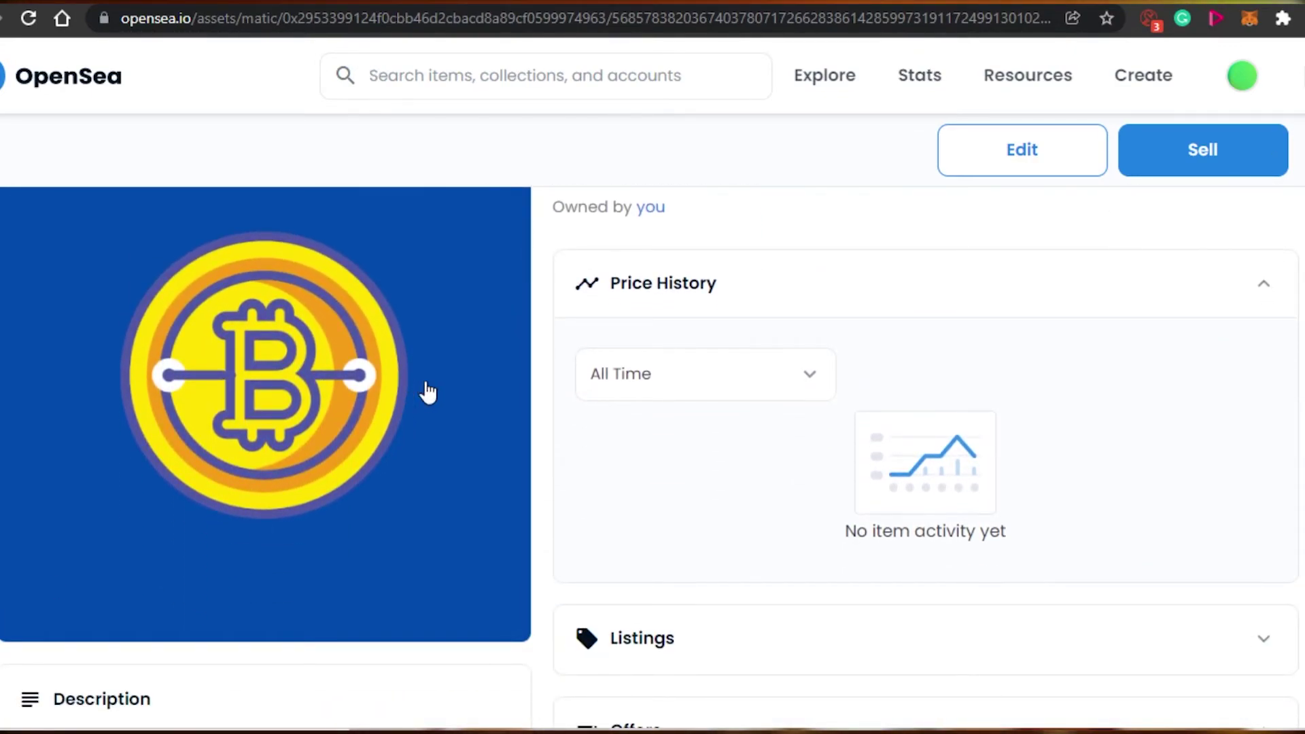
scroll(517, 285, up, 2)
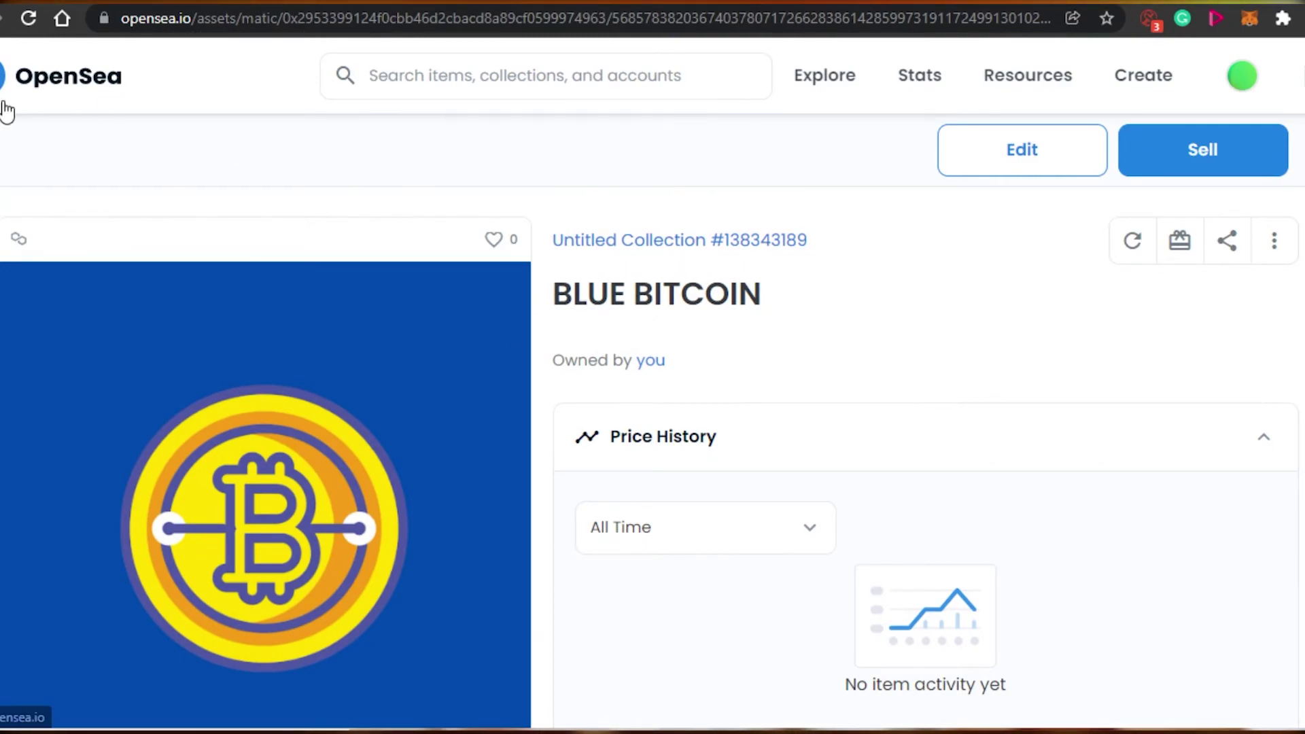
mouse_move(19, 245)
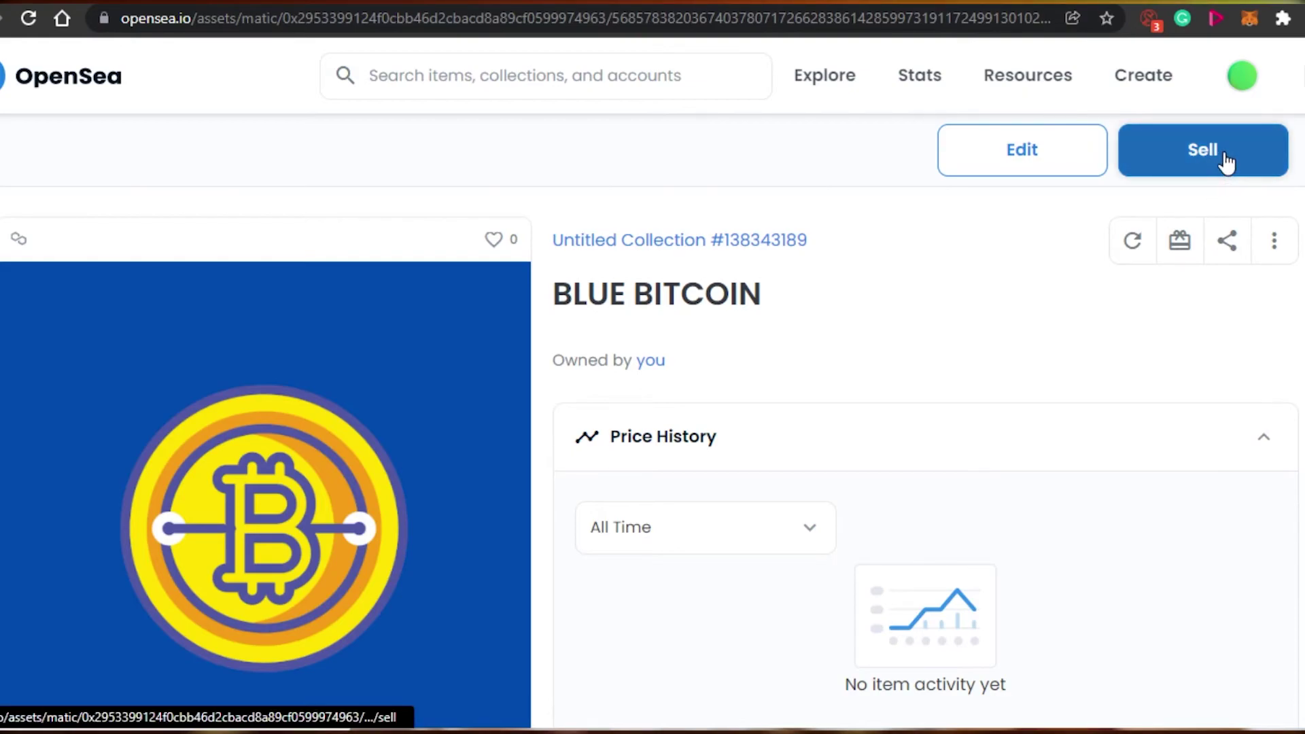
scroll(652, 475, down, 5)
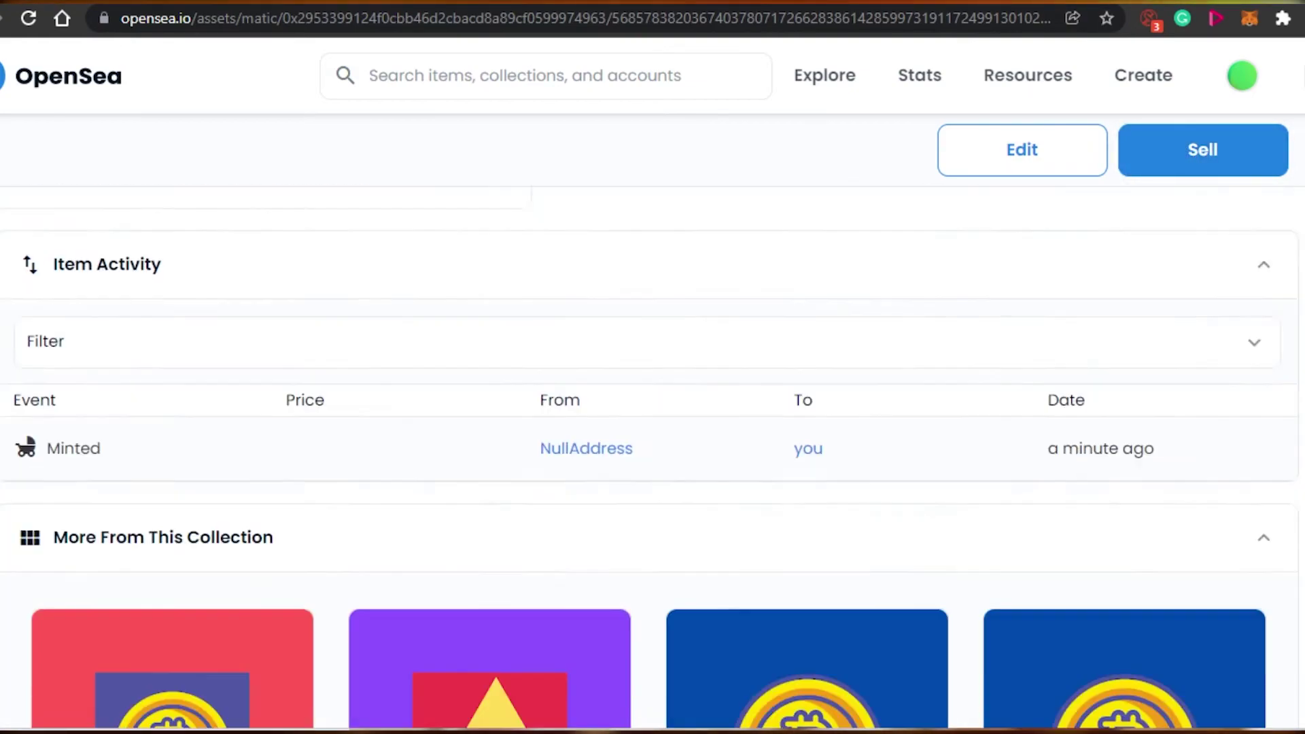
scroll(652, 455, down, 8)
scroll(653, 456, up, 15)
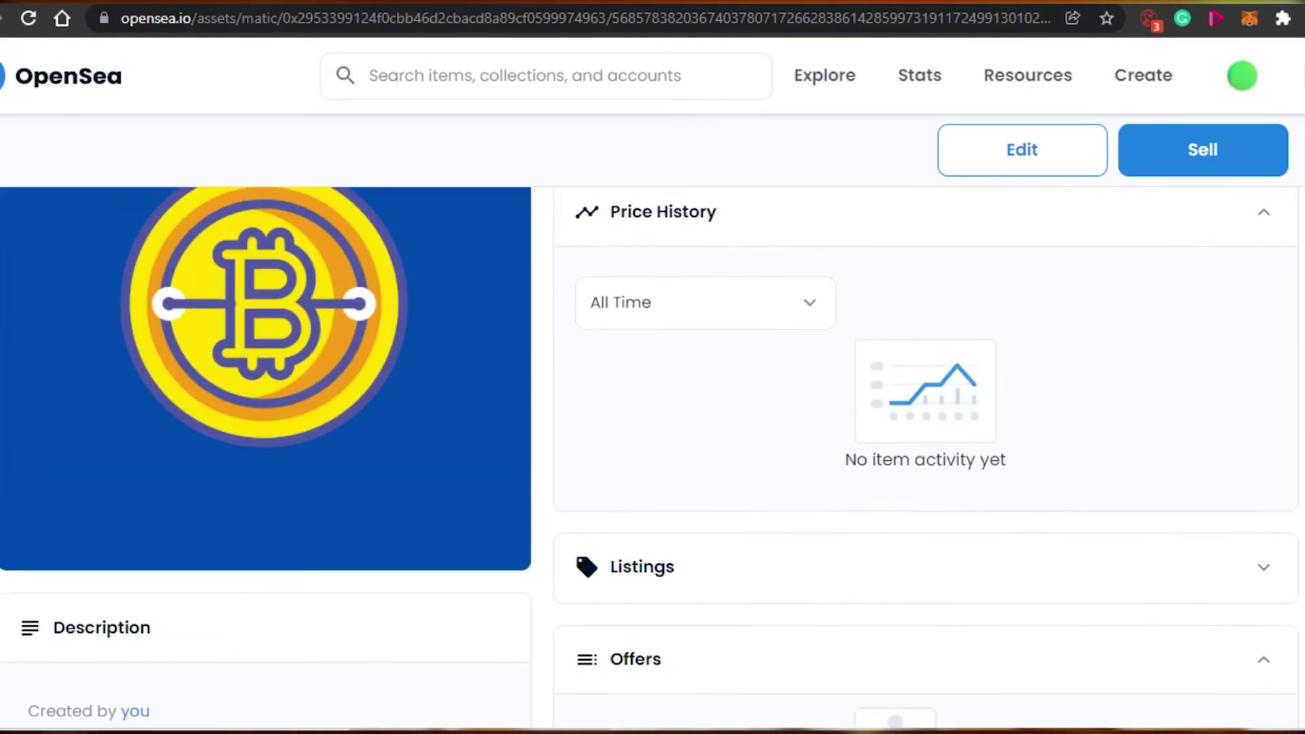
scroll(1293, 181, up, 3)
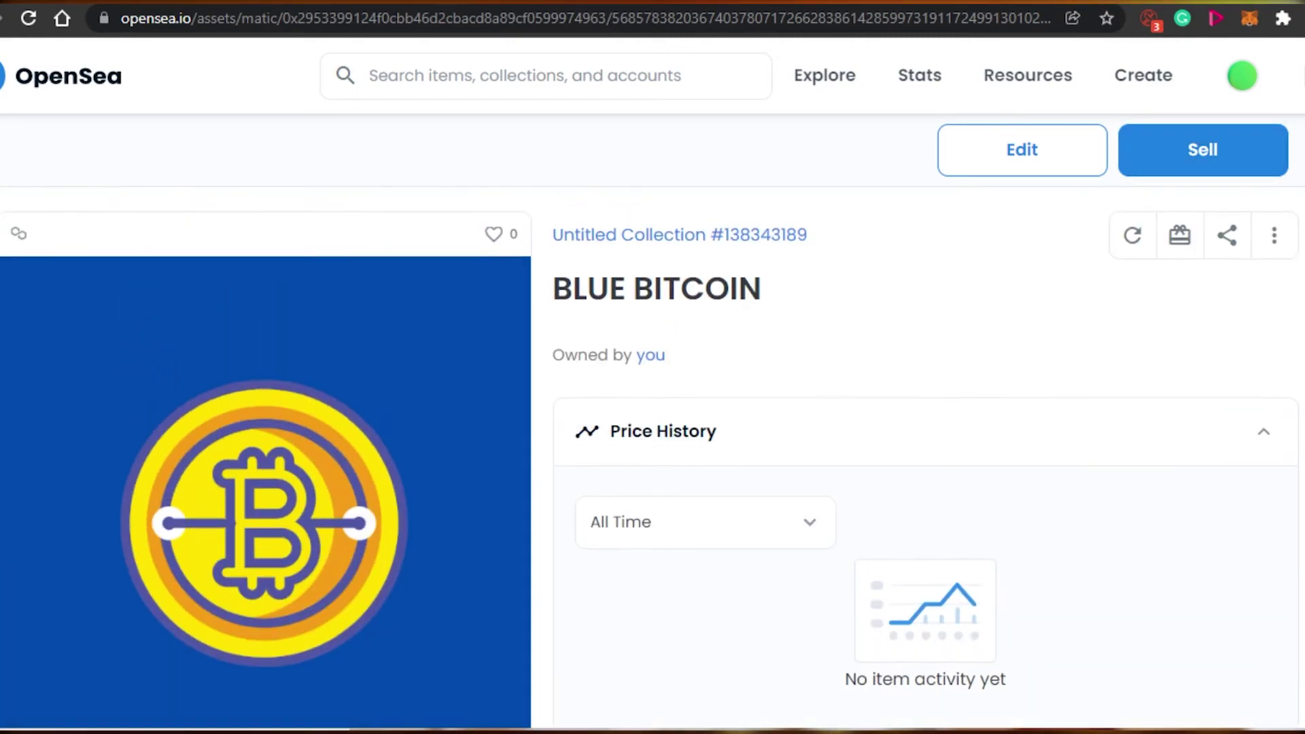
scroll(652, 455, down, 10)
scroll(652, 455, up, 7)
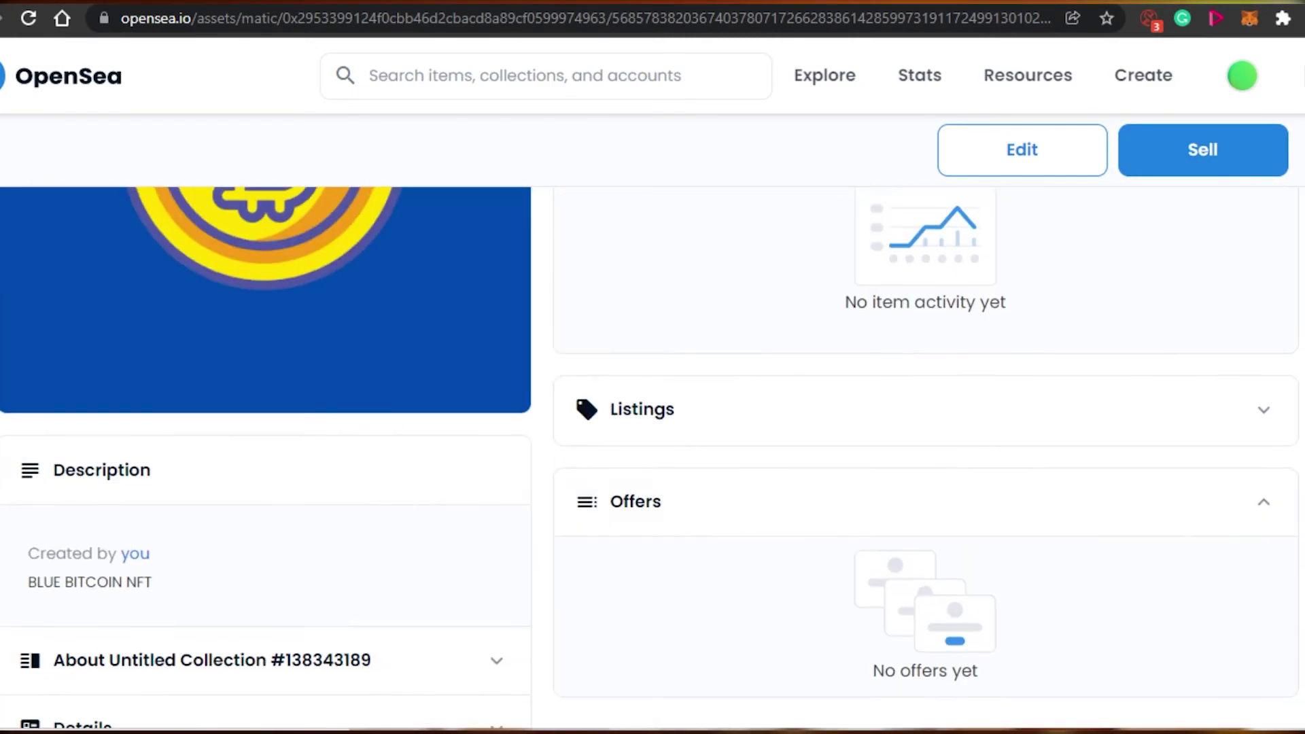
scroll(652, 455, up, 4)
scroll(653, 455, down, 10)
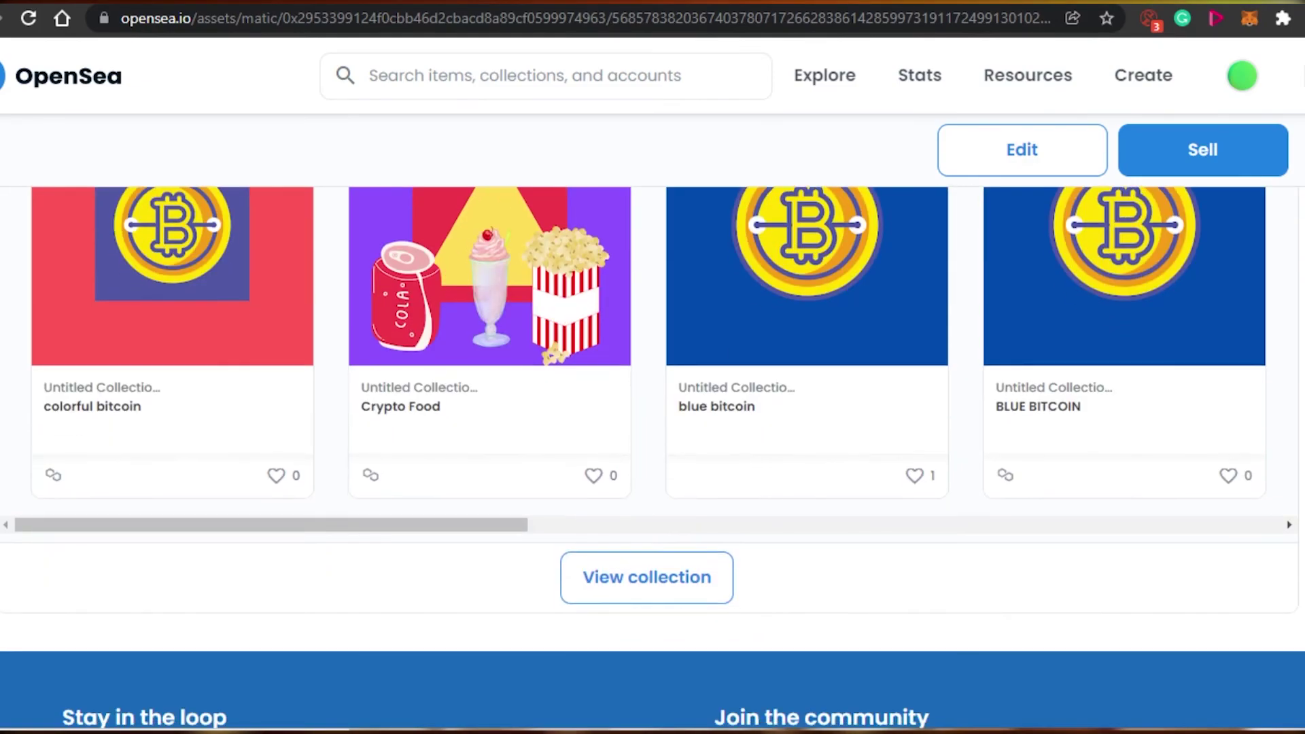
scroll(652, 408, up, 10)
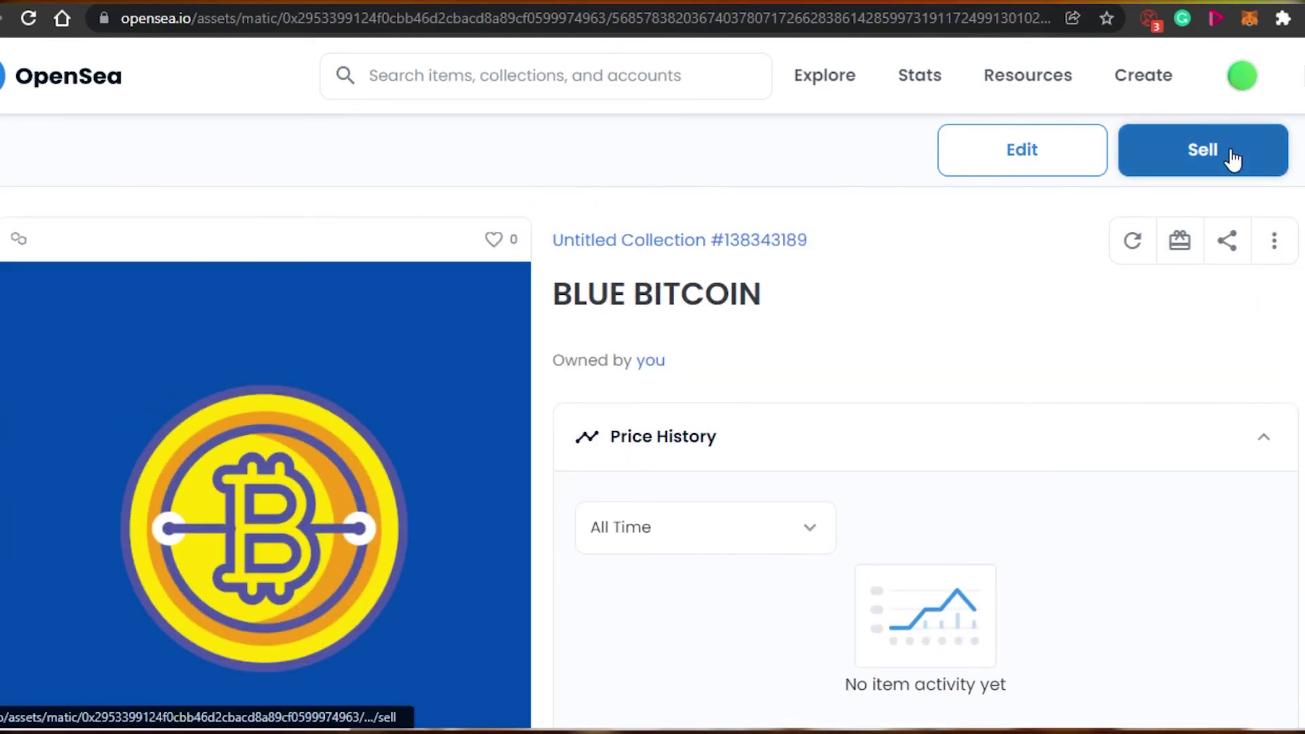
Step: Open the List item for sale form for BLUE BITCOIN and review its price, duration and fees
click(1232, 158)
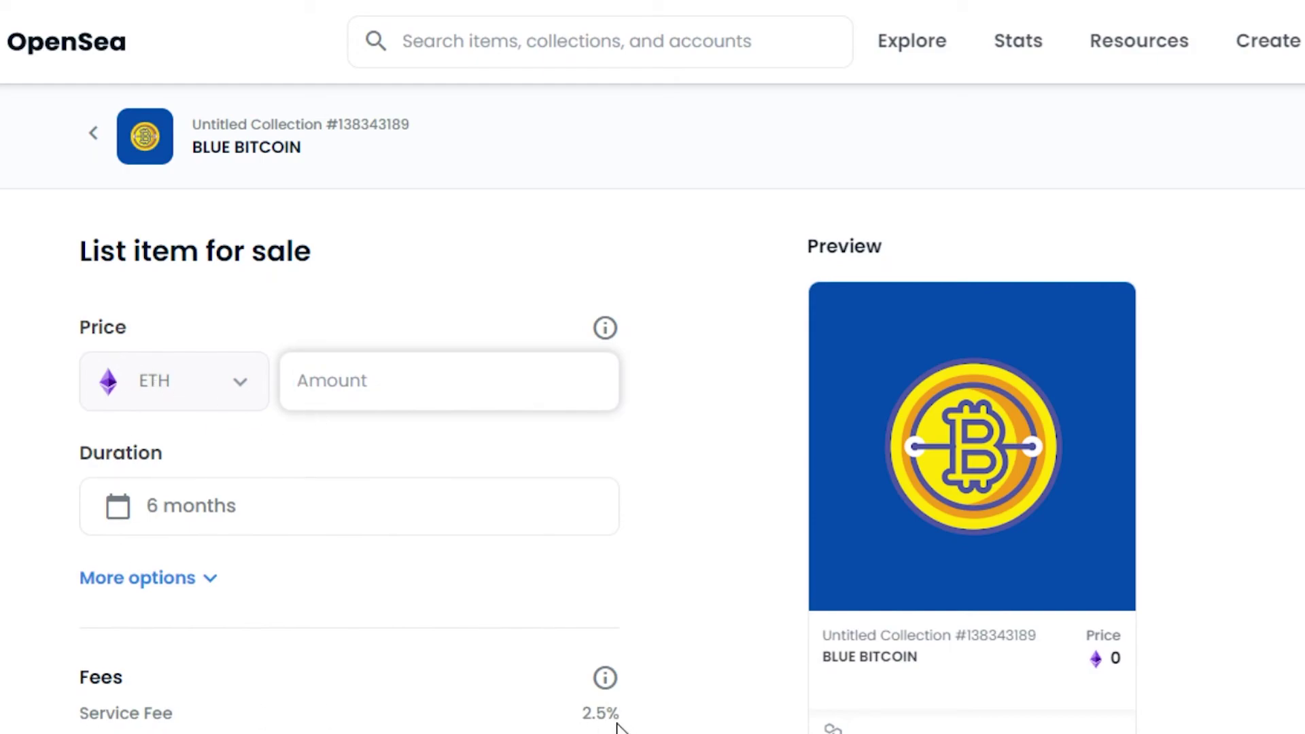
scroll(652, 408, down, 5)
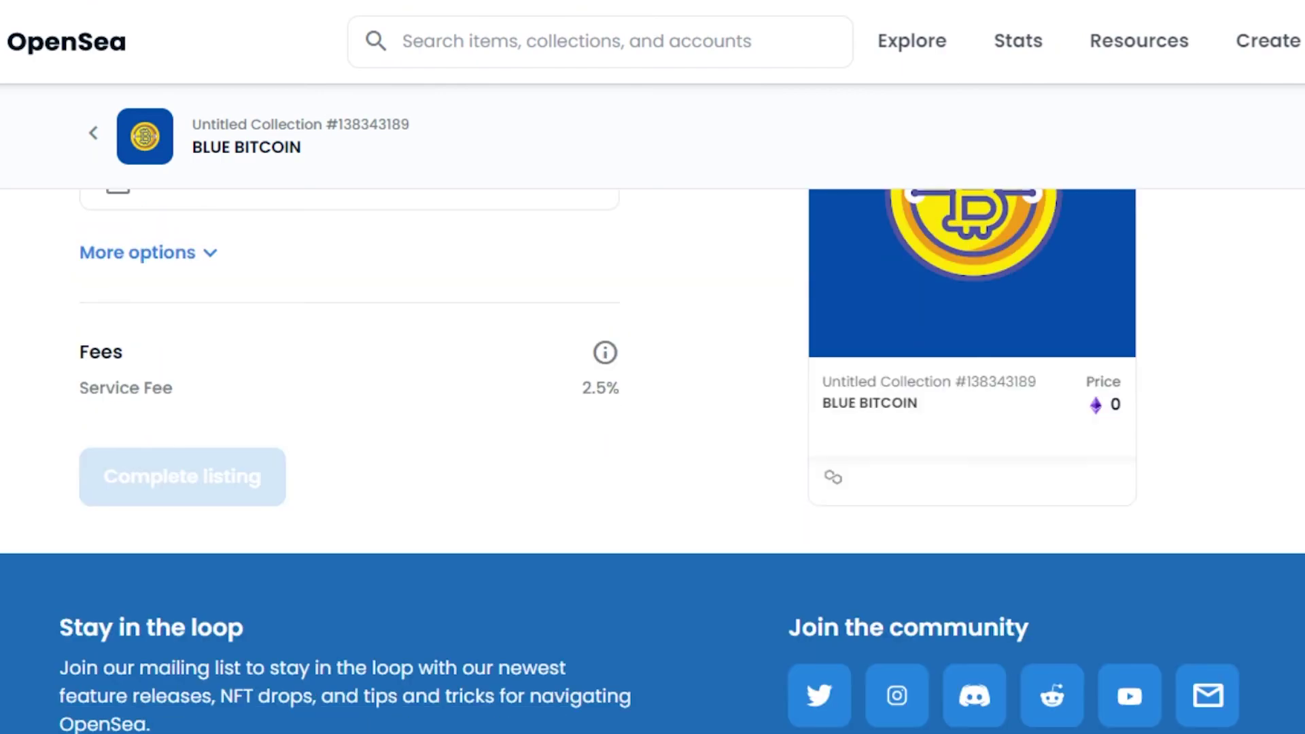
scroll(653, 407, down, 8)
scroll(653, 407, up, 12)
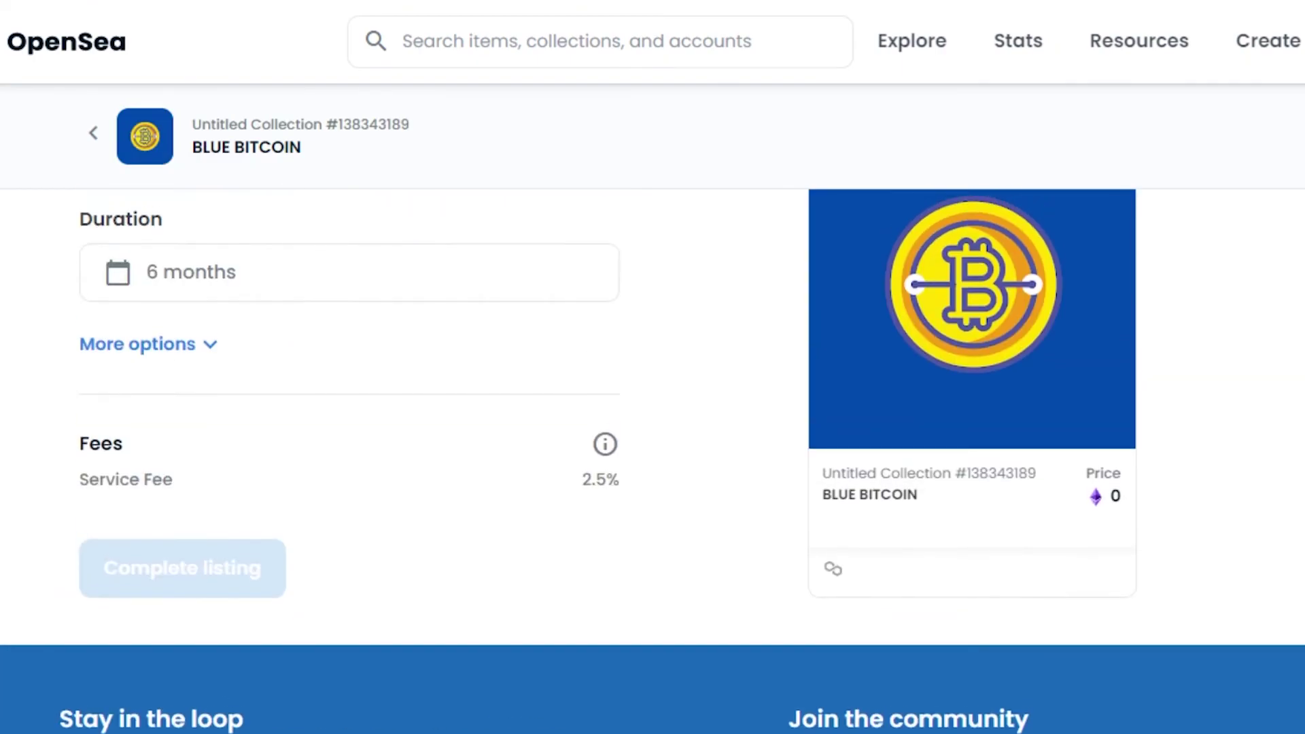
scroll(652, 408, up, 2)
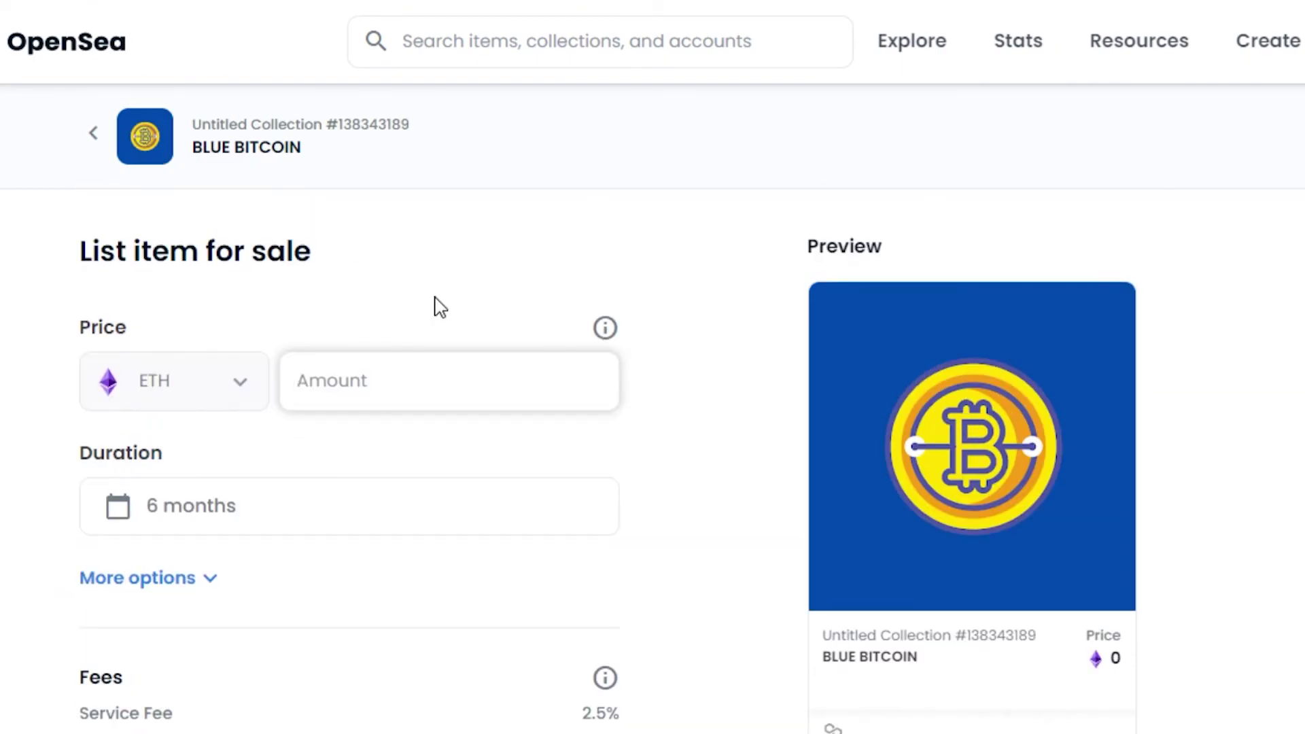
Step: Enter 0.05 ETH (about $161.43) as the sale price and check the listing preview
click(376, 380)
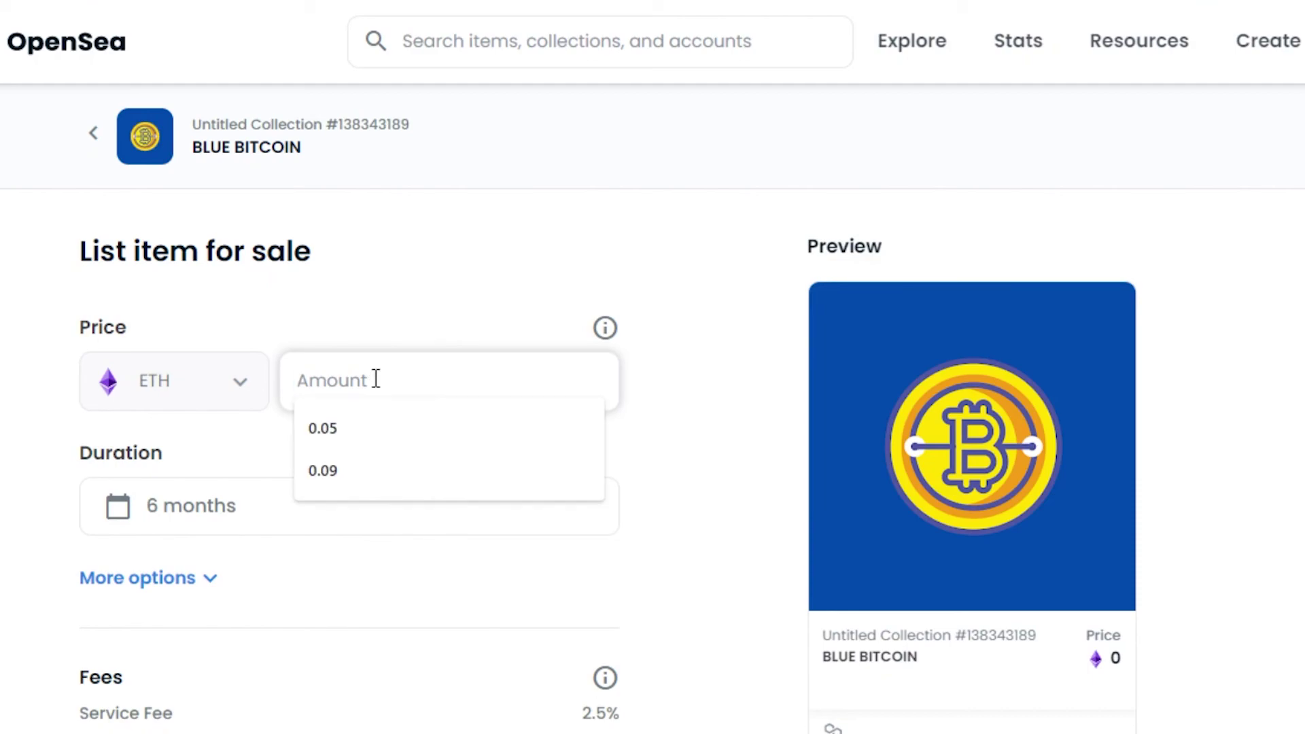
click(342, 443)
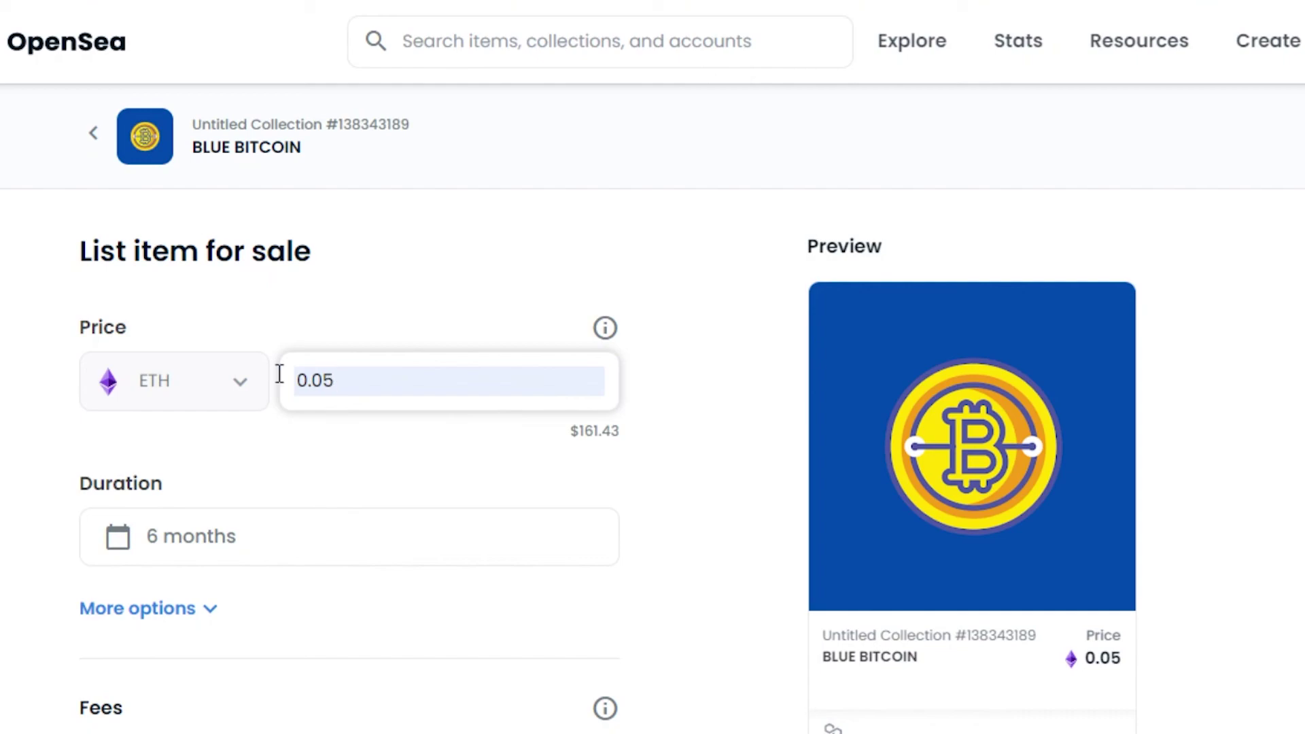
click(575, 432)
drag(588, 432, 639, 437)
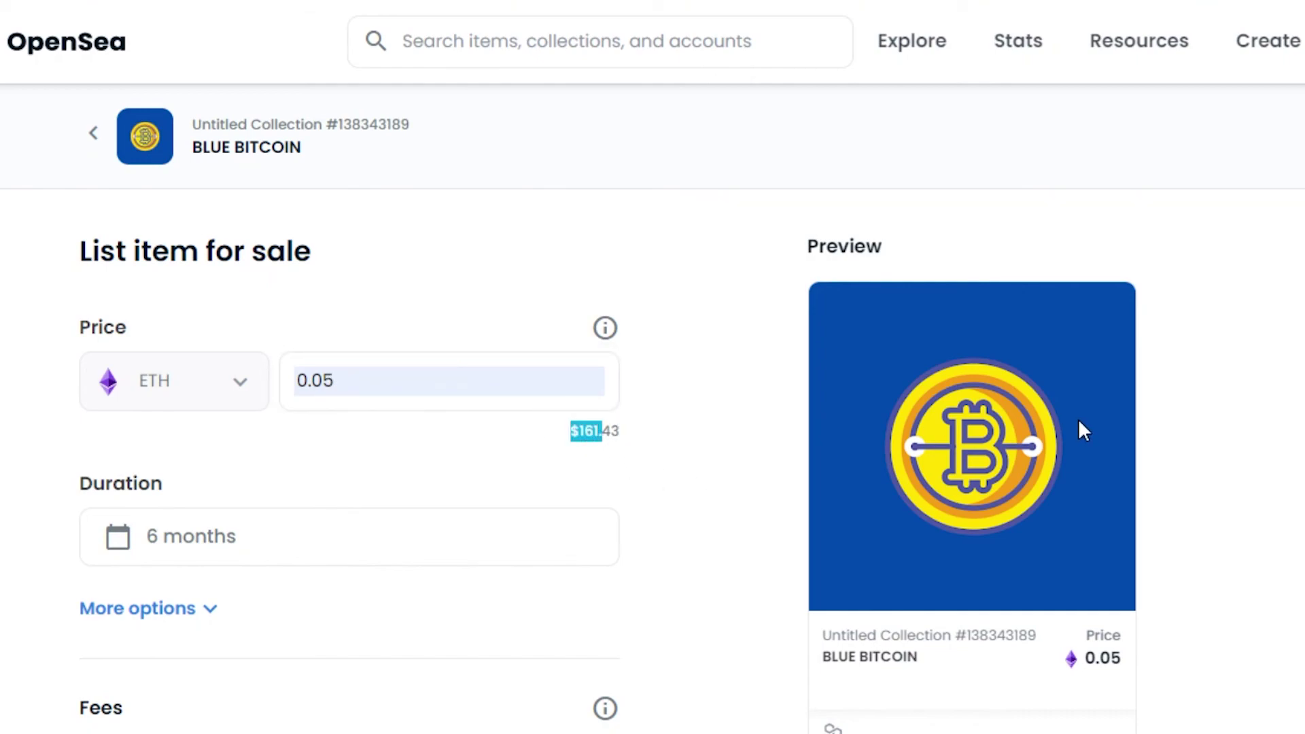
scroll(652, 407, down, 12)
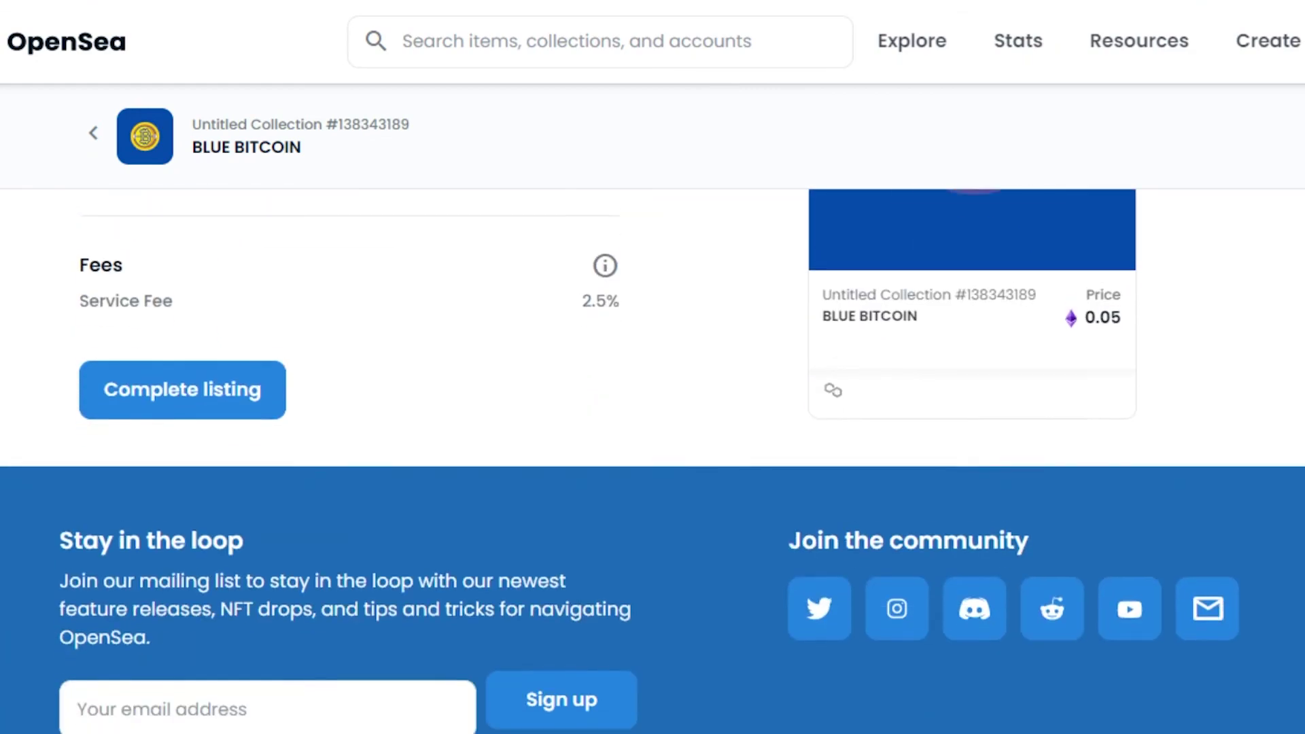
scroll(652, 408, up, 12)
scroll(442, 510, down, 5)
scroll(442, 510, up, 1)
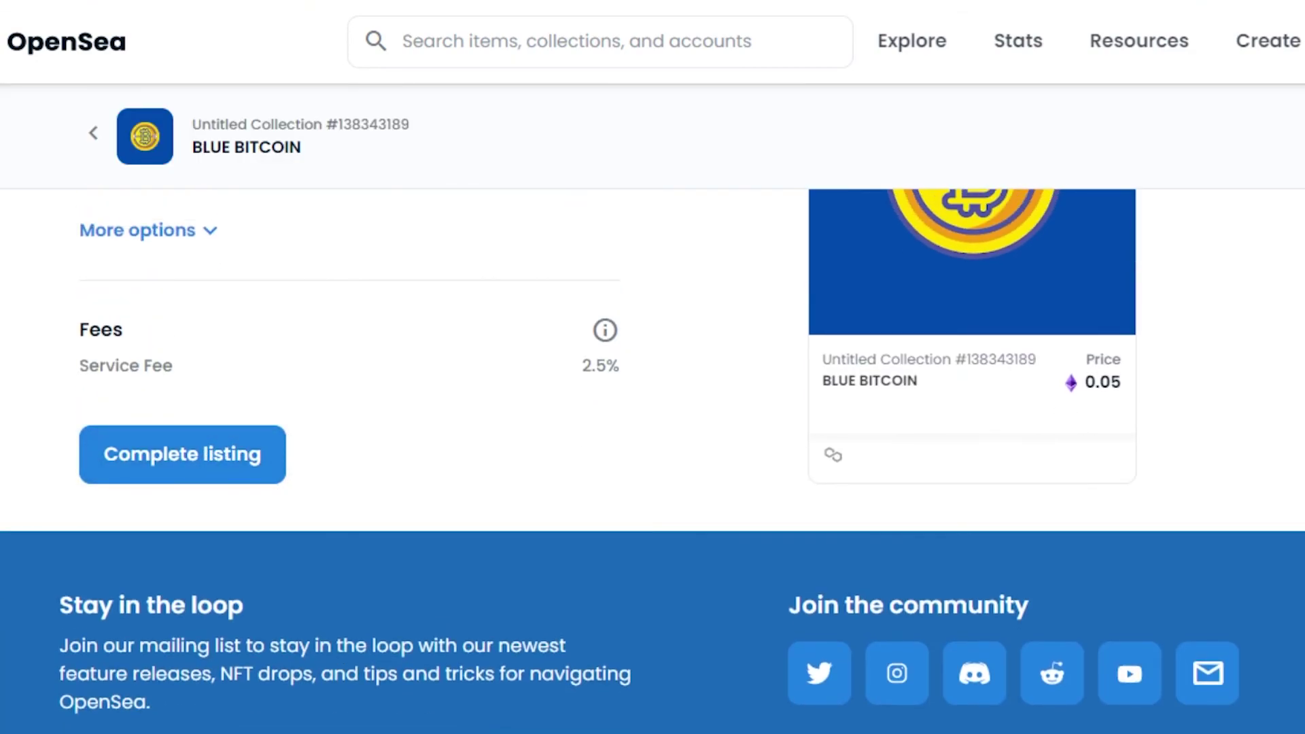
scroll(653, 408, up, 5)
scroll(653, 408, down, 8)
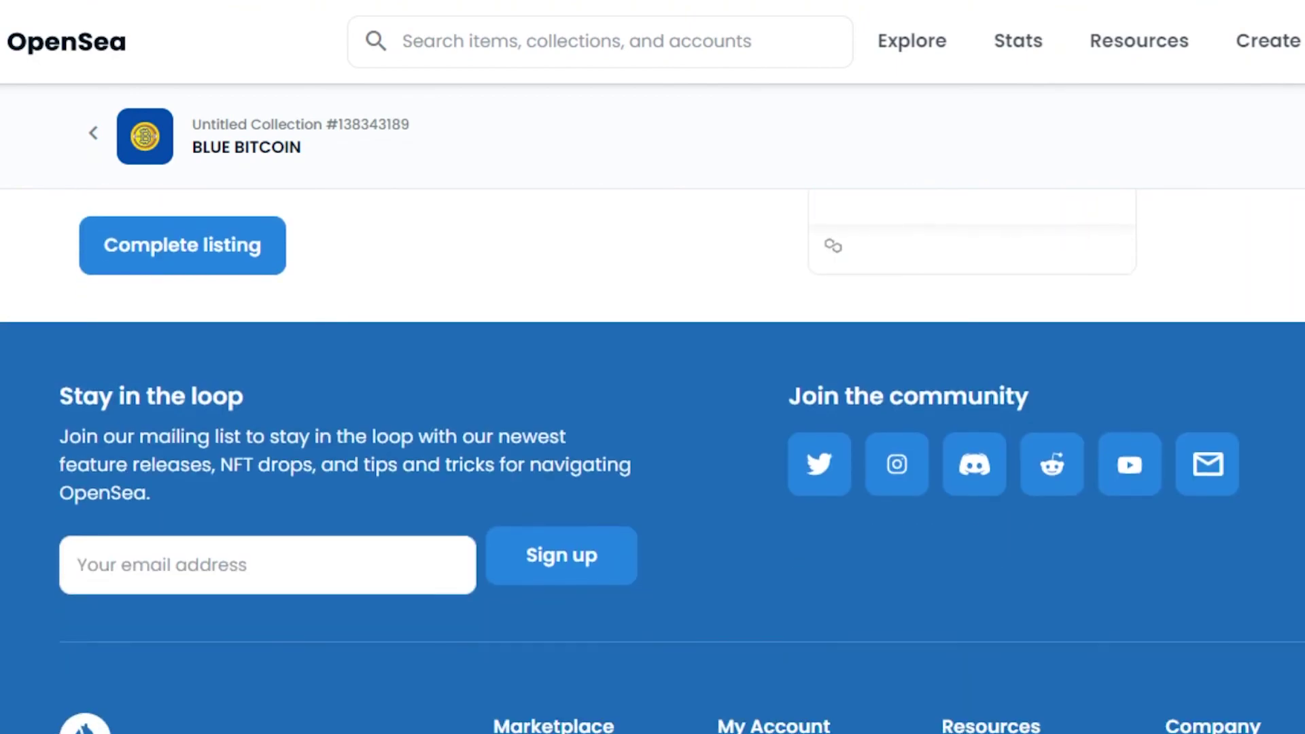
scroll(652, 408, down, 5)
scroll(653, 408, up, 10)
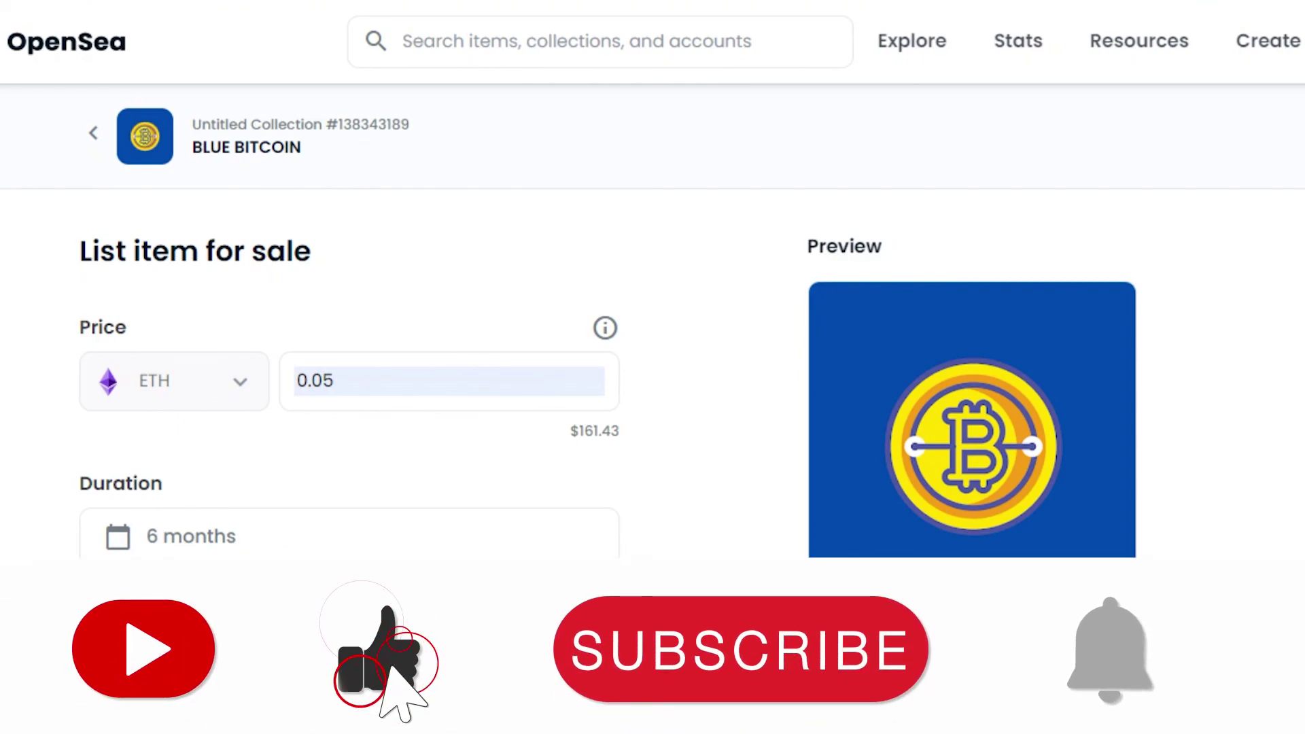
scroll(632, 542, down, 1)
scroll(652, 418, down, 10)
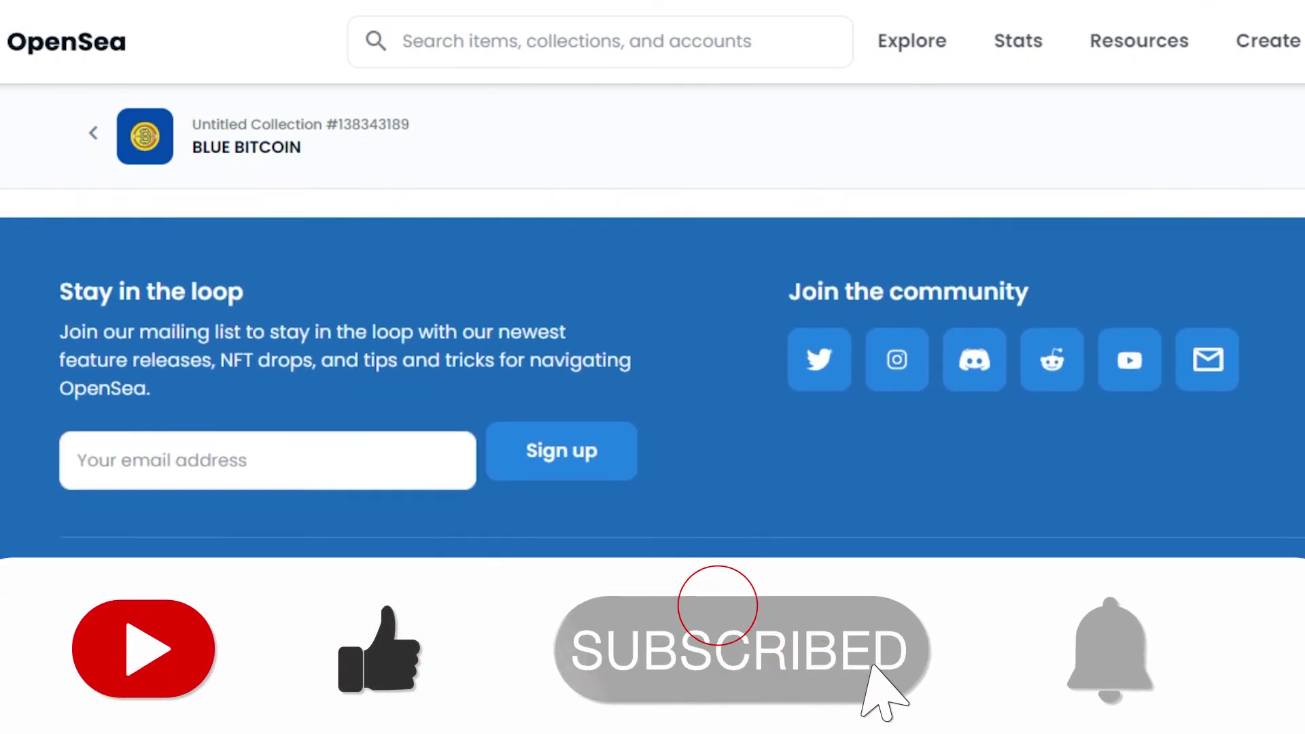
scroll(652, 419, up, 1)
scroll(652, 419, up, 10)
scroll(653, 419, down, 1)
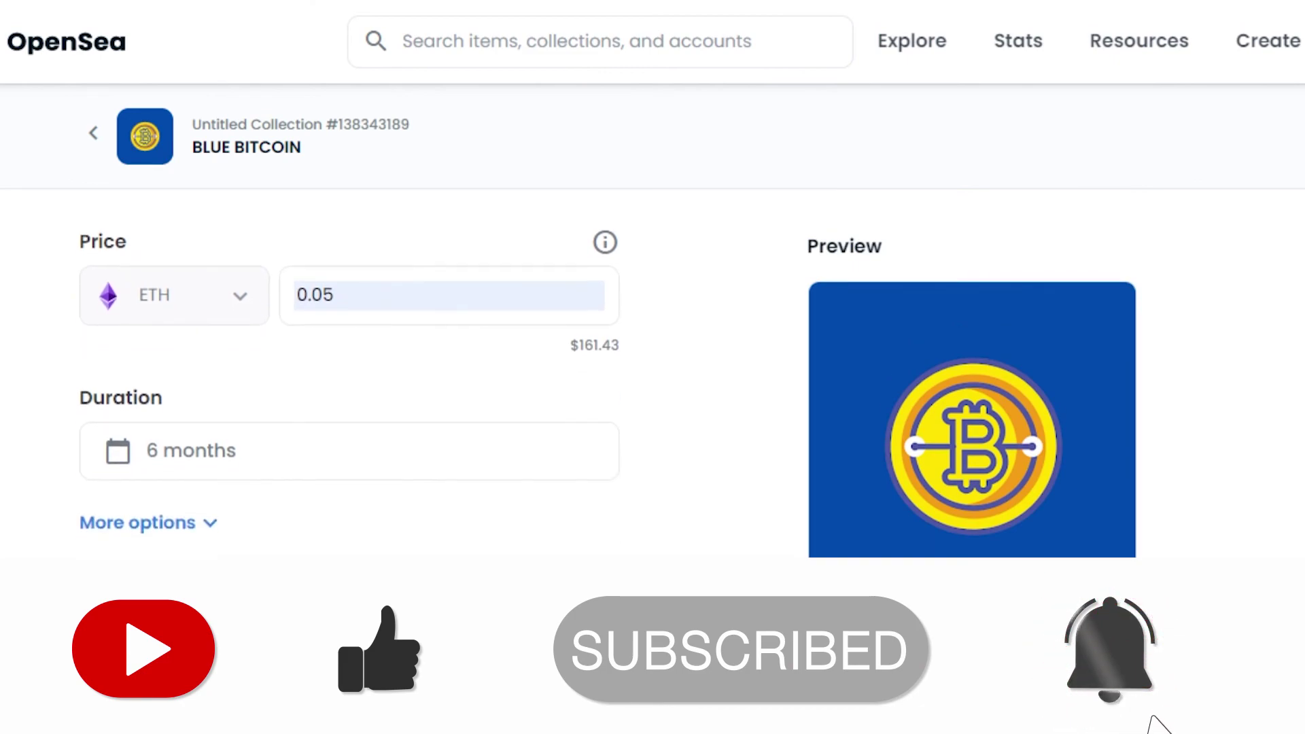